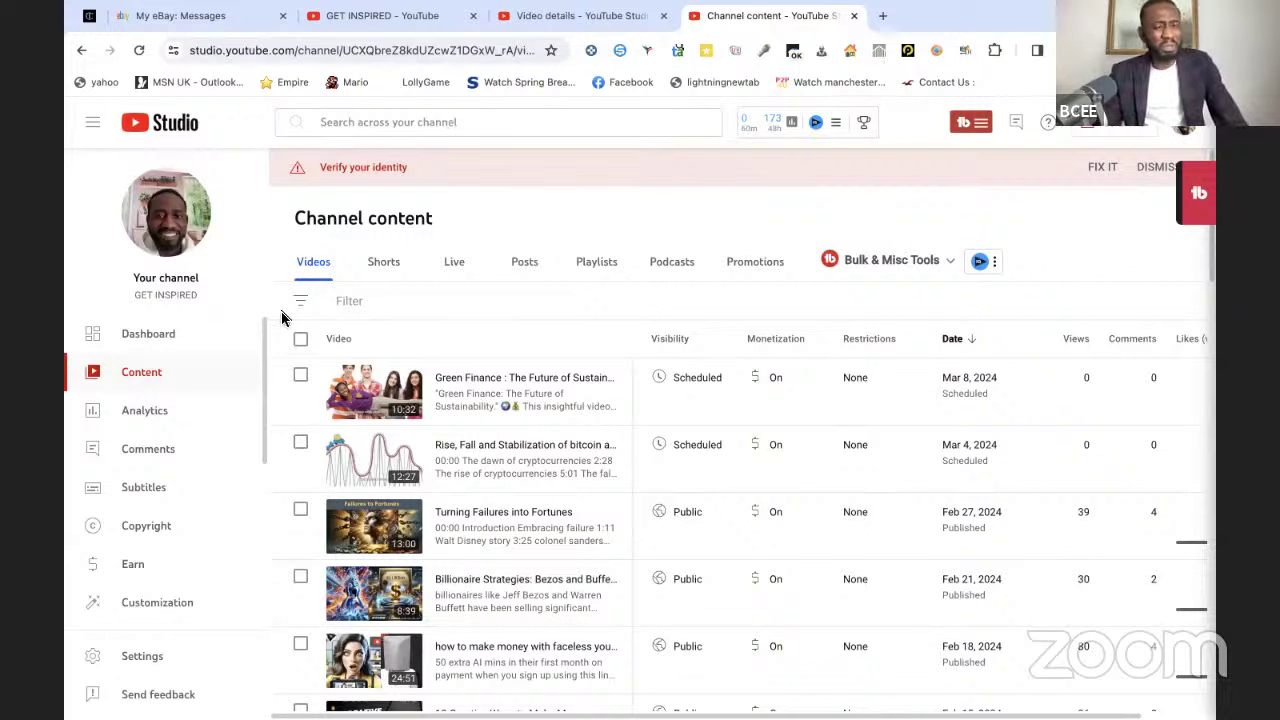
# Check the channel dashboard and open the details of the video "Turning Failures into Fortunes" from the channel content.
pyautogui.click(184, 338)
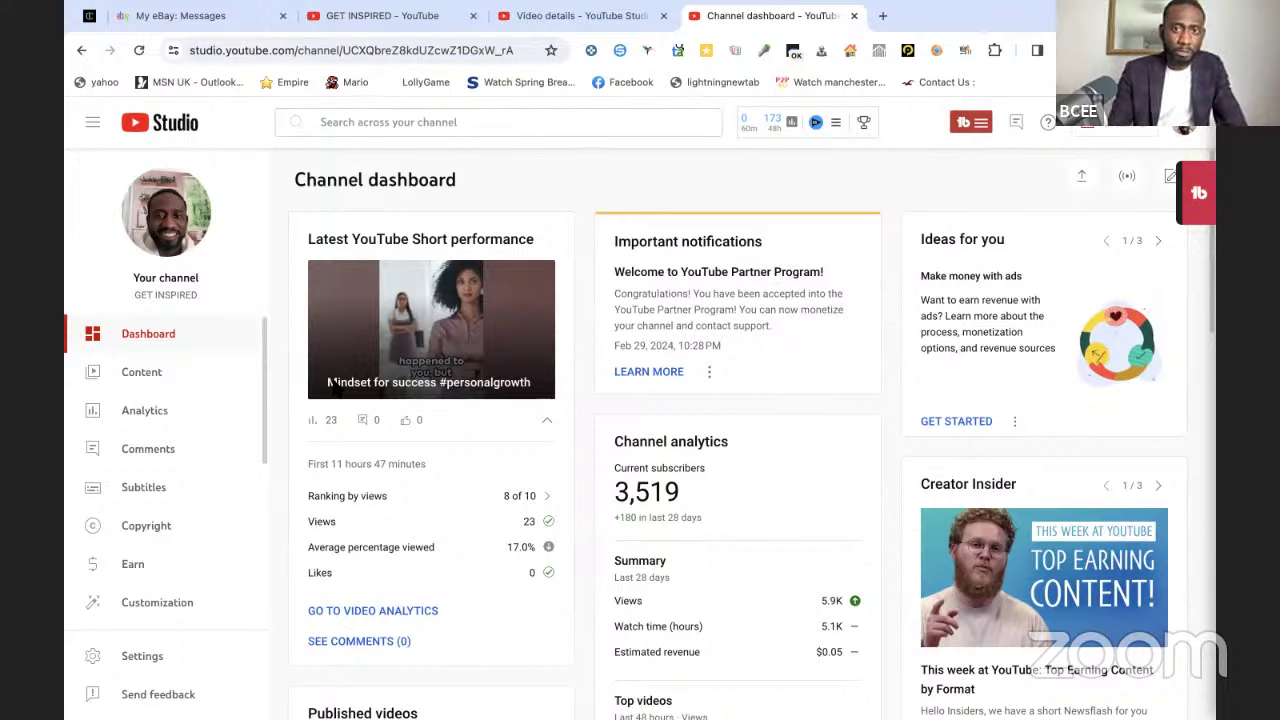
pyautogui.click(143, 374)
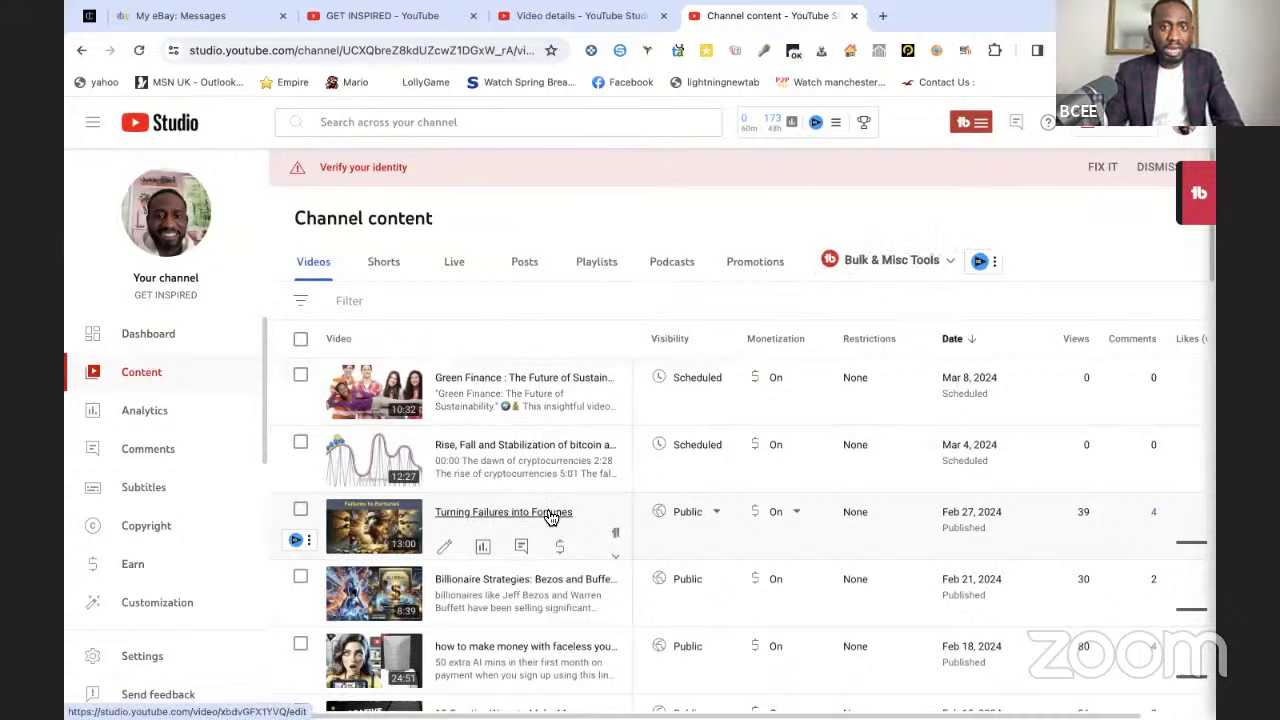
pyautogui.click(550, 514)
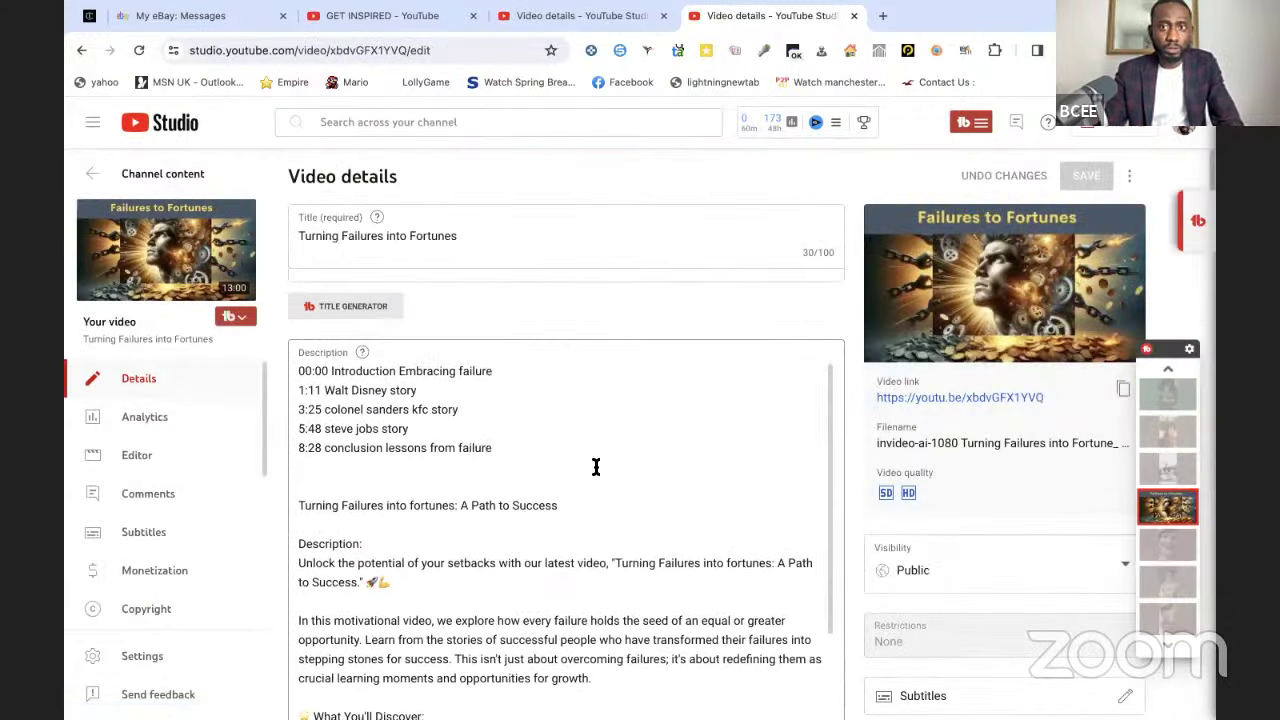
# Examine the video's public watch page, including its comments and its thumbnail, social and SEO statistics, and close the page.
pyautogui.click(996, 399)
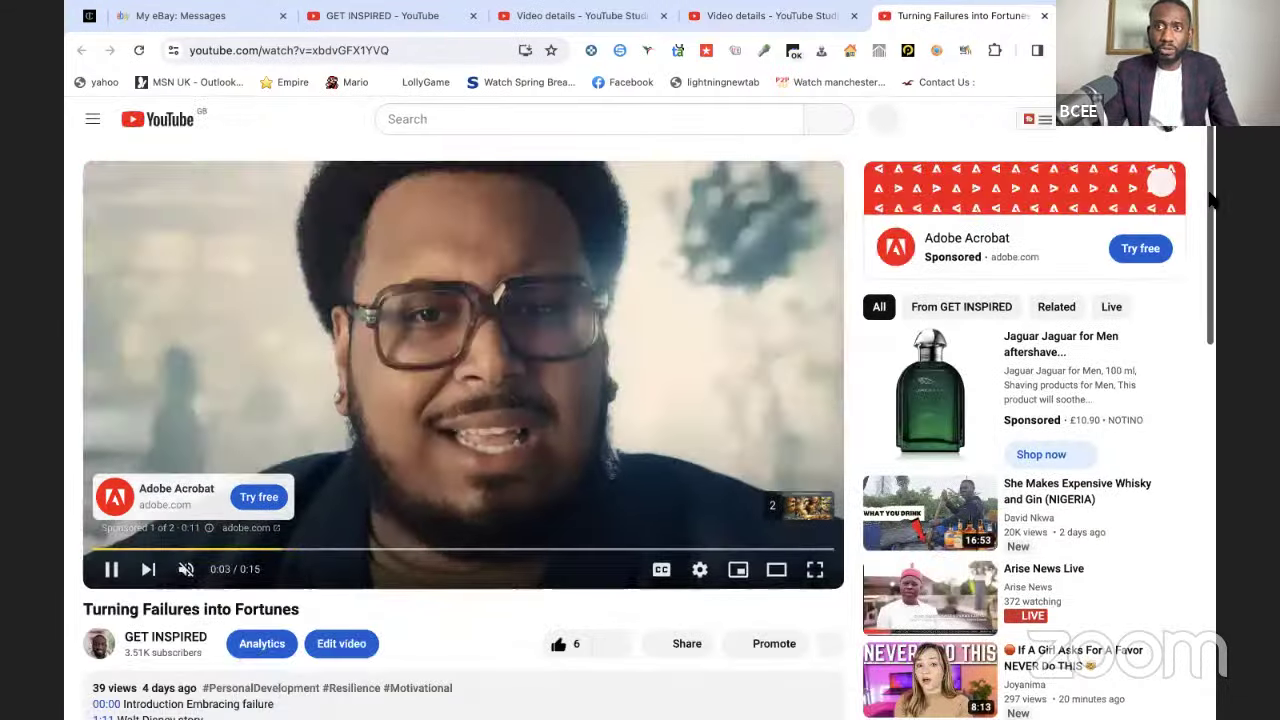
pyautogui.scroll(-3, 1211, 205)
pyautogui.scroll(-4, 1210, 260)
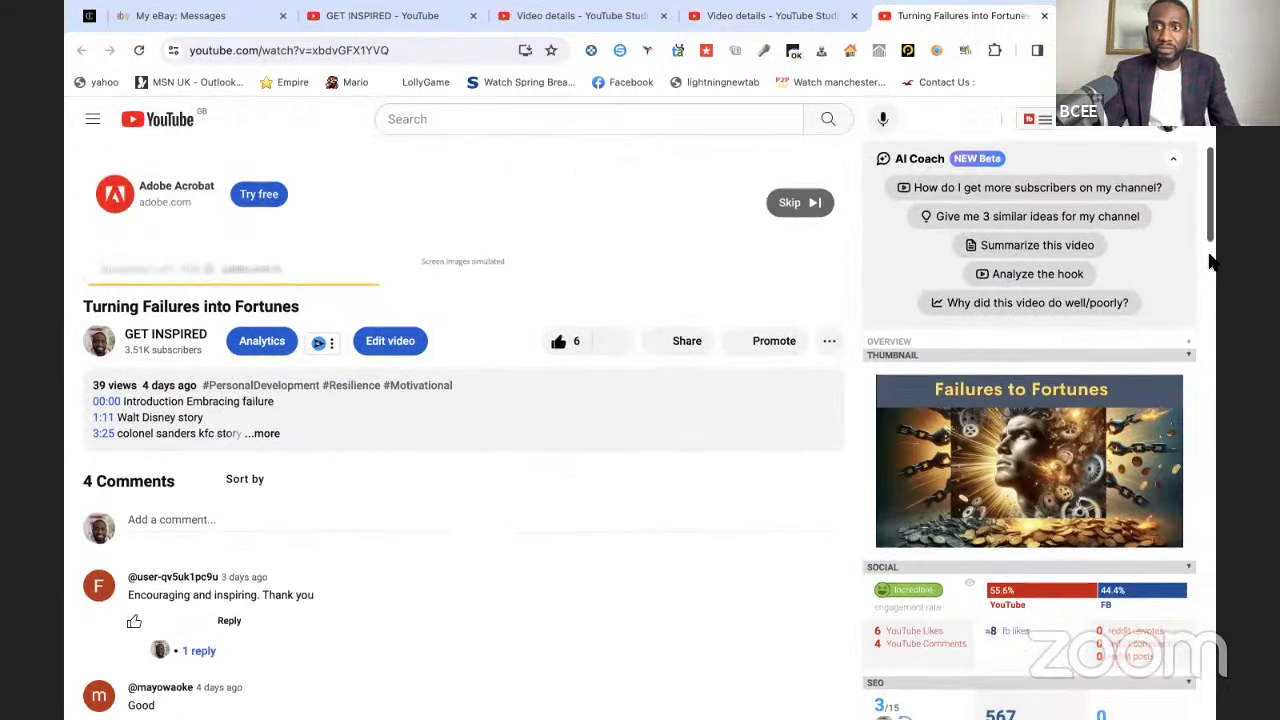
pyautogui.scroll(-5, 1205, 300)
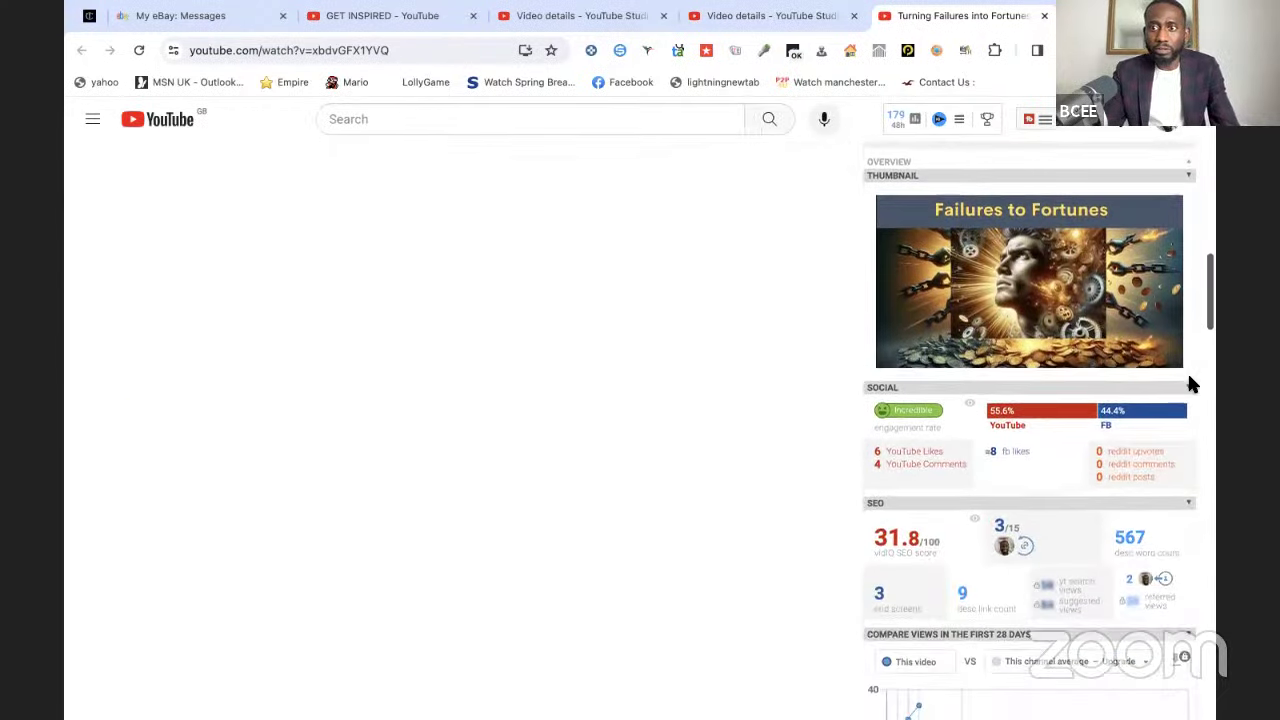
pyautogui.scroll(-3, 1189, 380)
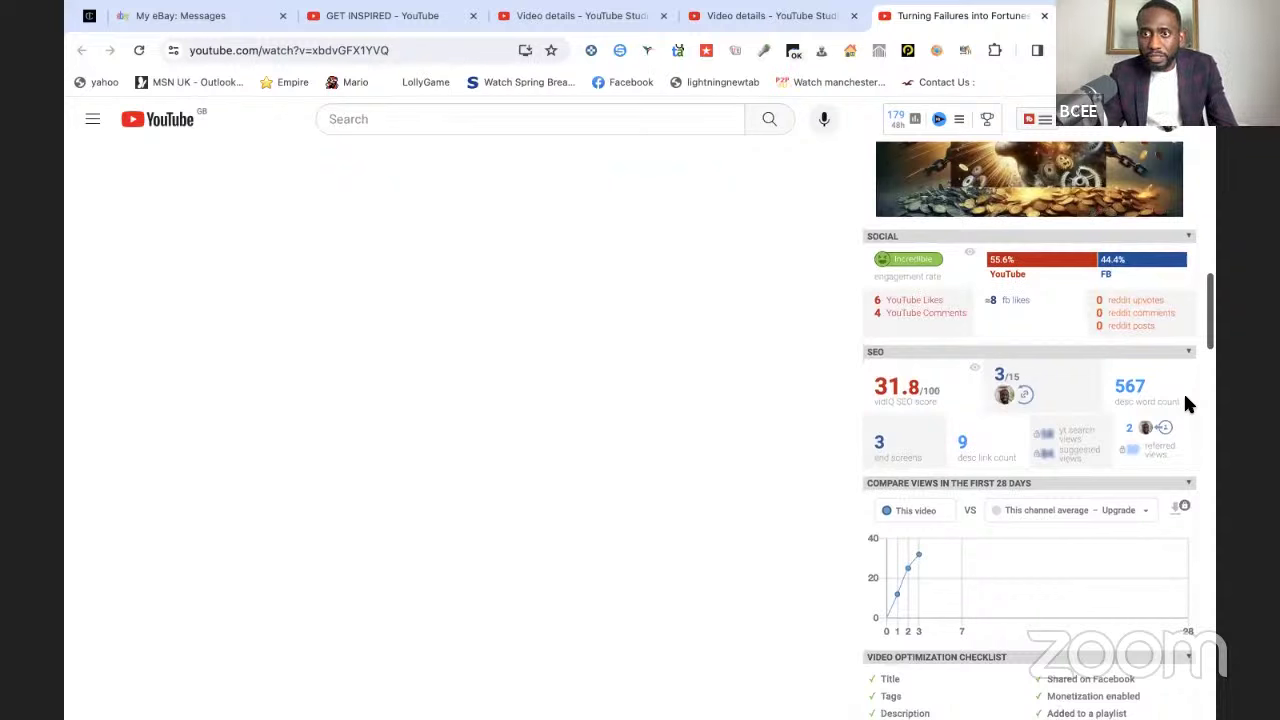
pyautogui.moveTo(1130, 276)
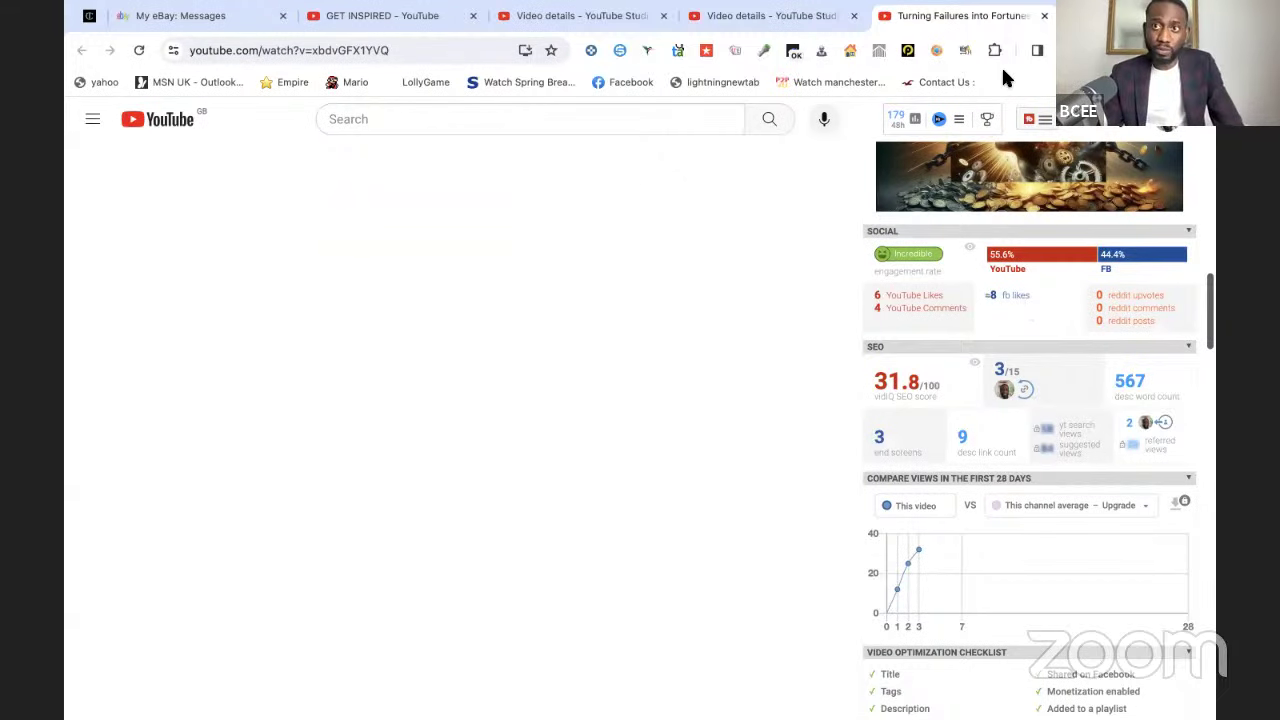
pyautogui.click(1043, 17)
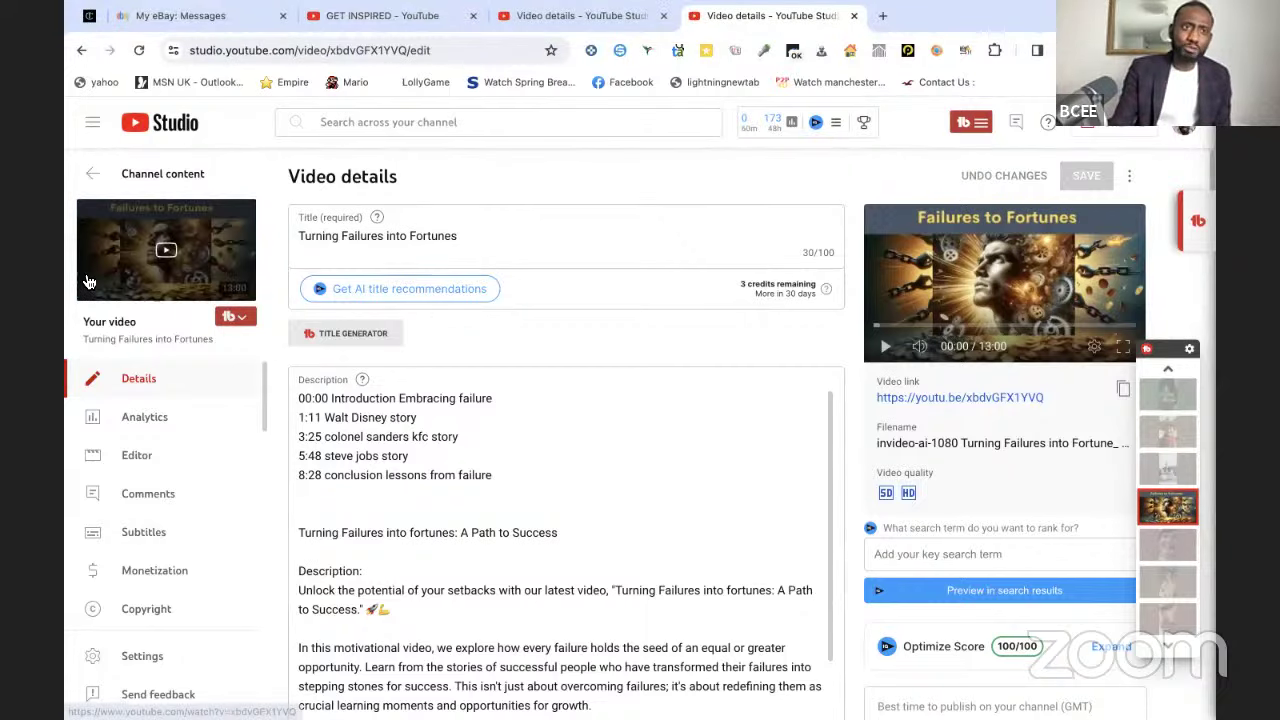
# Open the channel's promotions and start a new video promotion with the goal "More engagement with your channel".
pyautogui.click(88, 173)
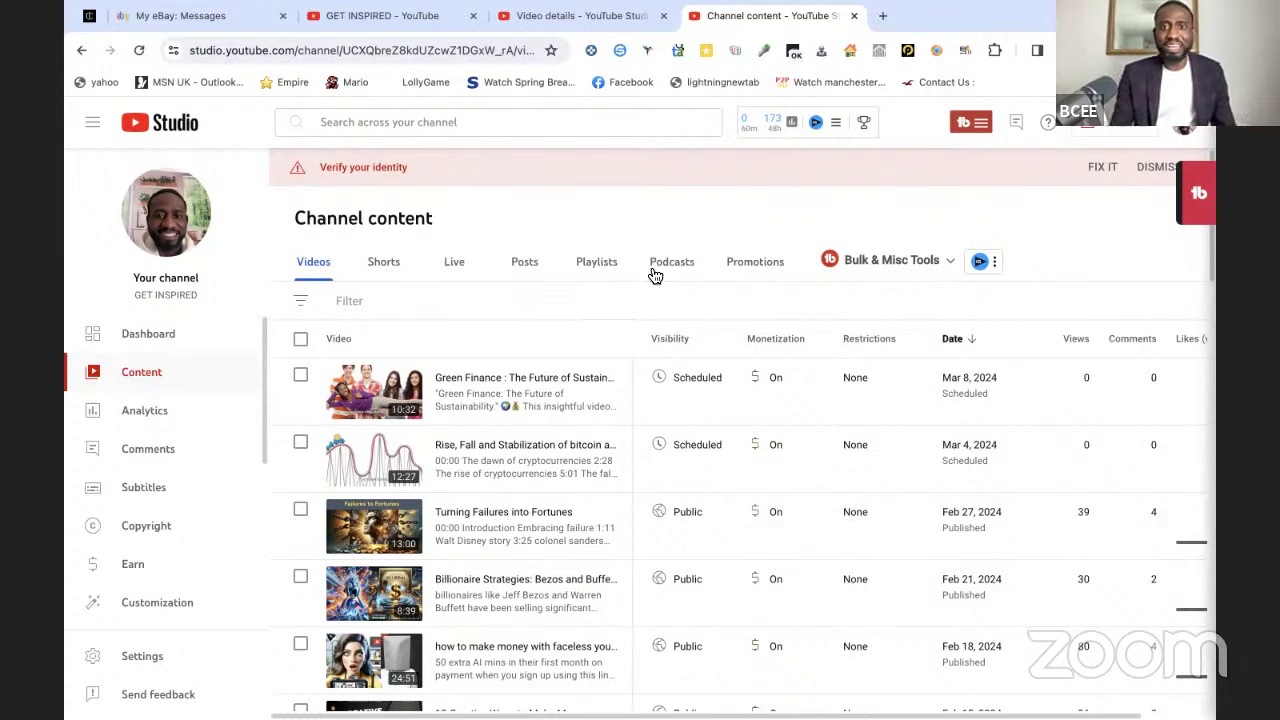
pyautogui.click(755, 262)
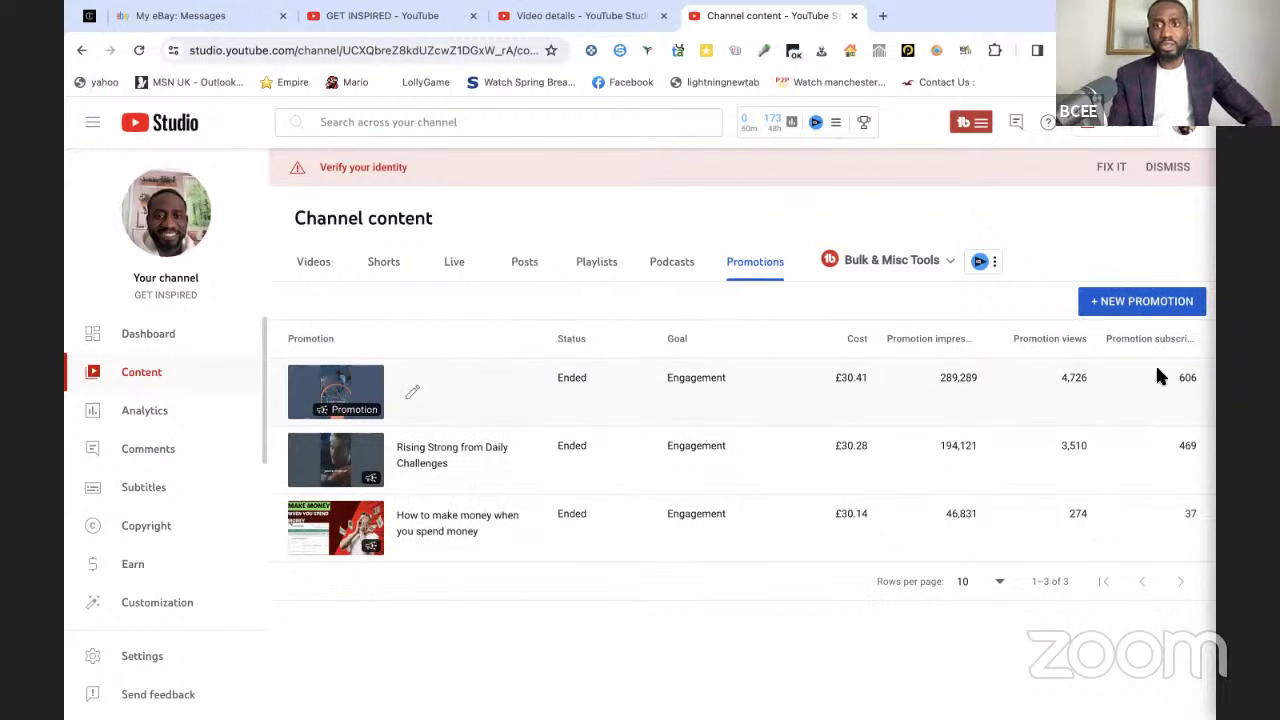
pyautogui.click(1146, 303)
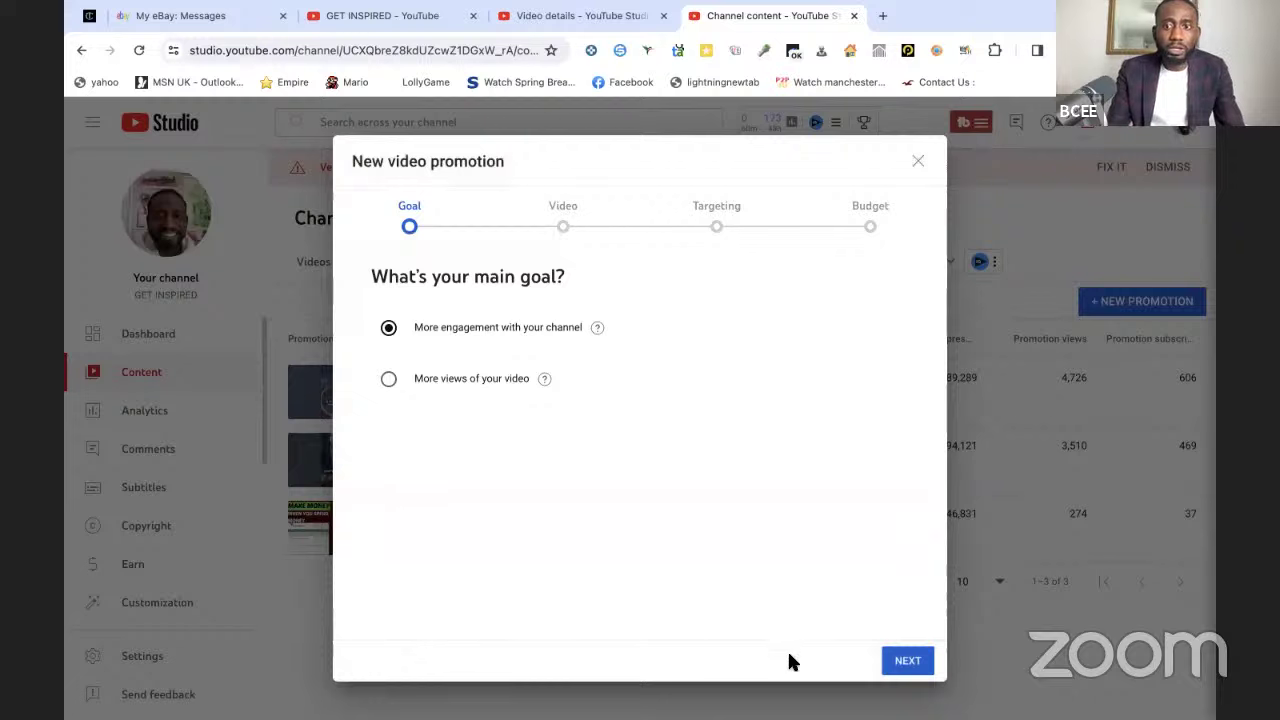
pyautogui.click(909, 668)
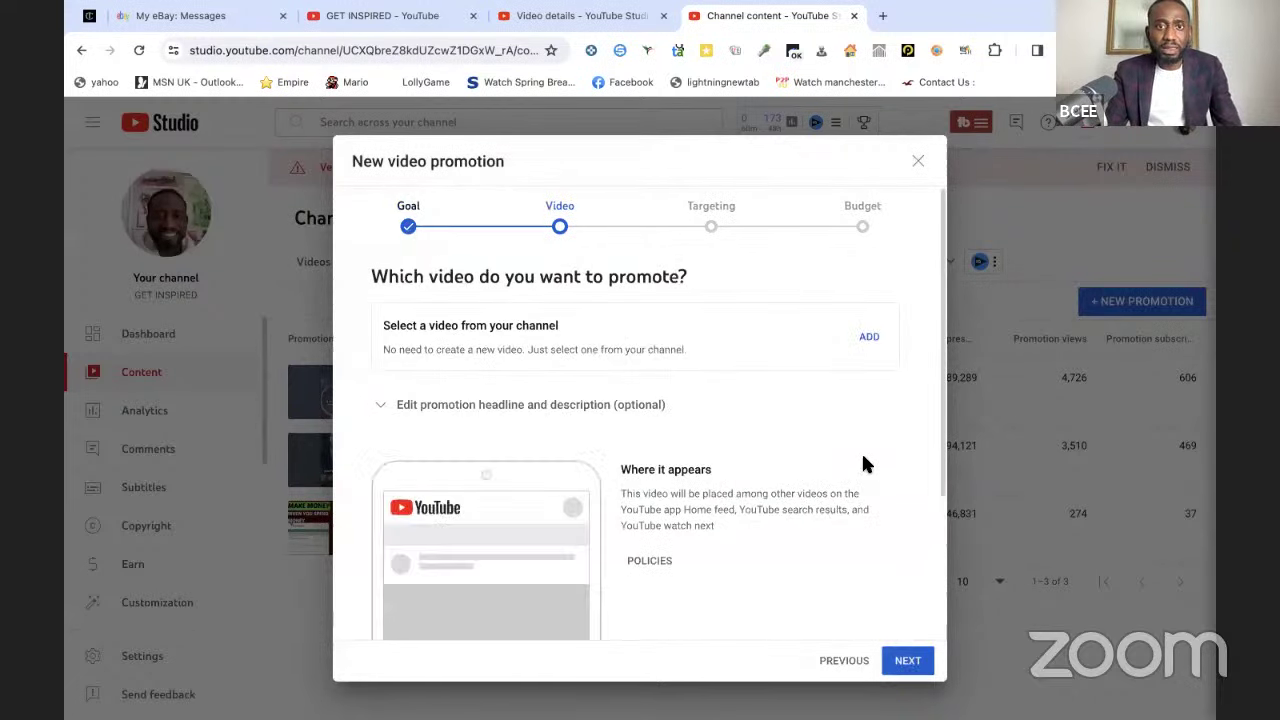
# Choose "How to apply for Monetization on YouTube" as the video to promote and check its ad preview.
pyautogui.click(870, 338)
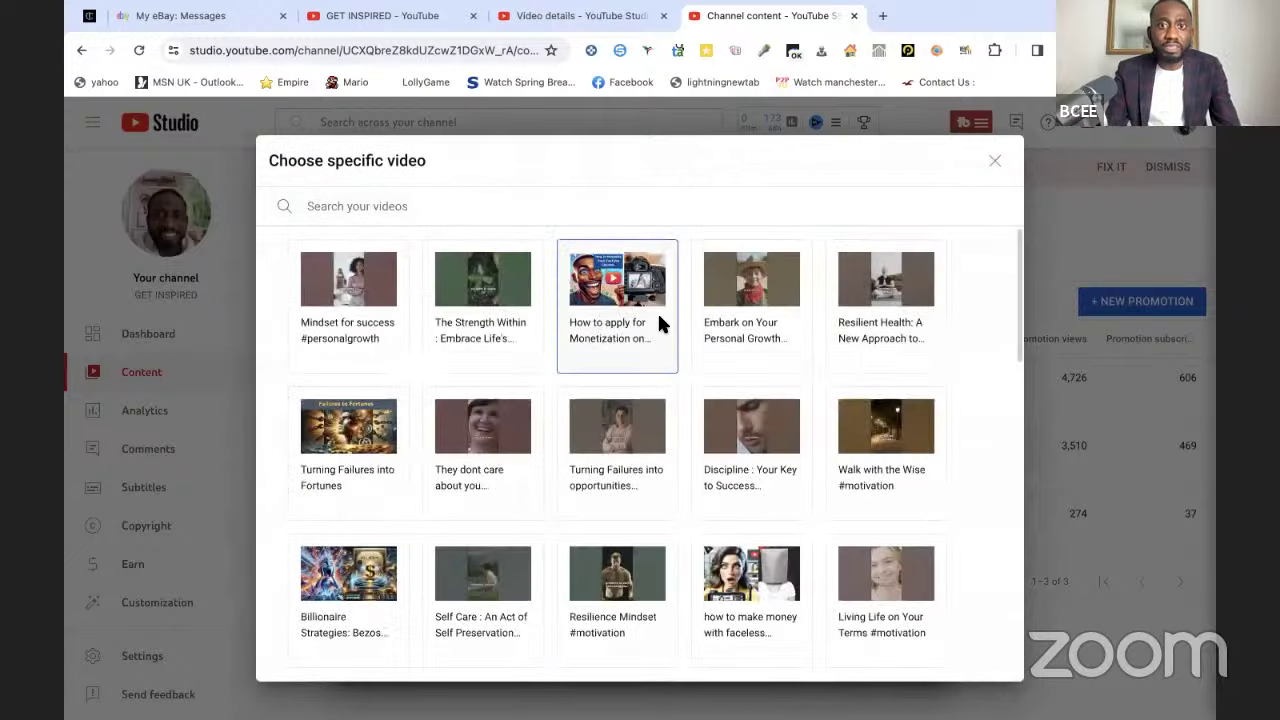
pyautogui.click(657, 311)
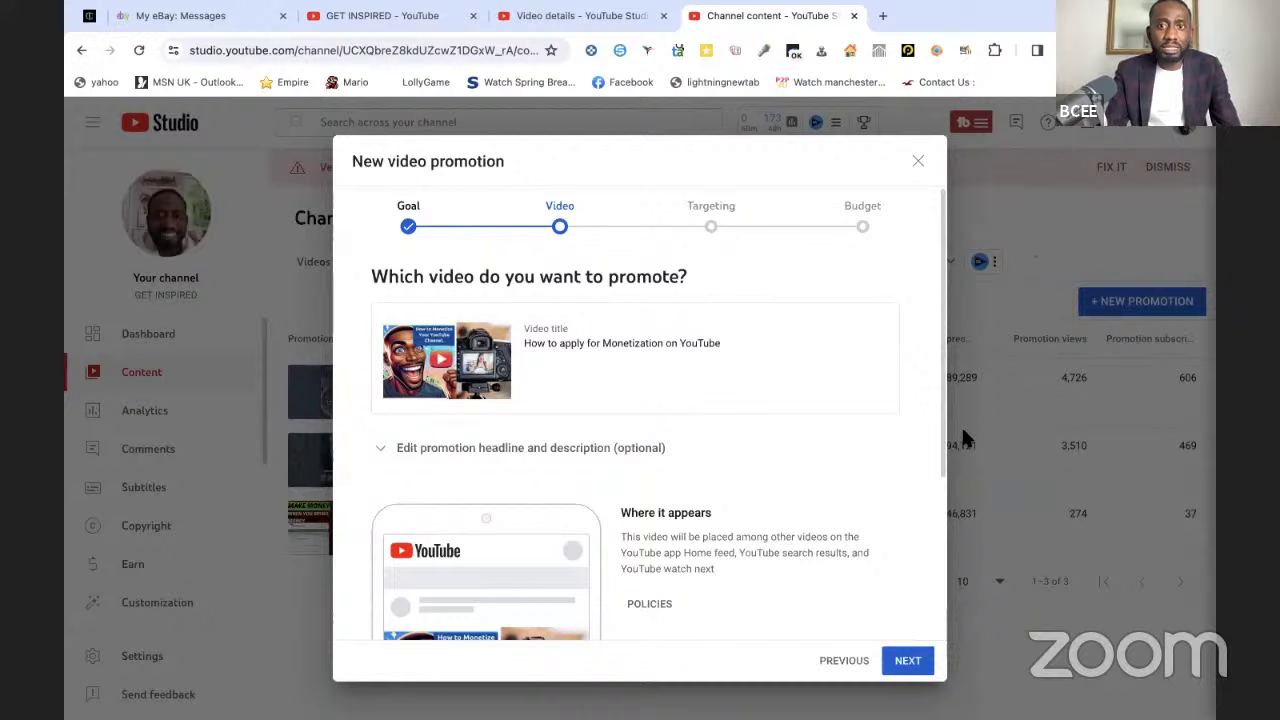
pyautogui.scroll(-3, 945, 490)
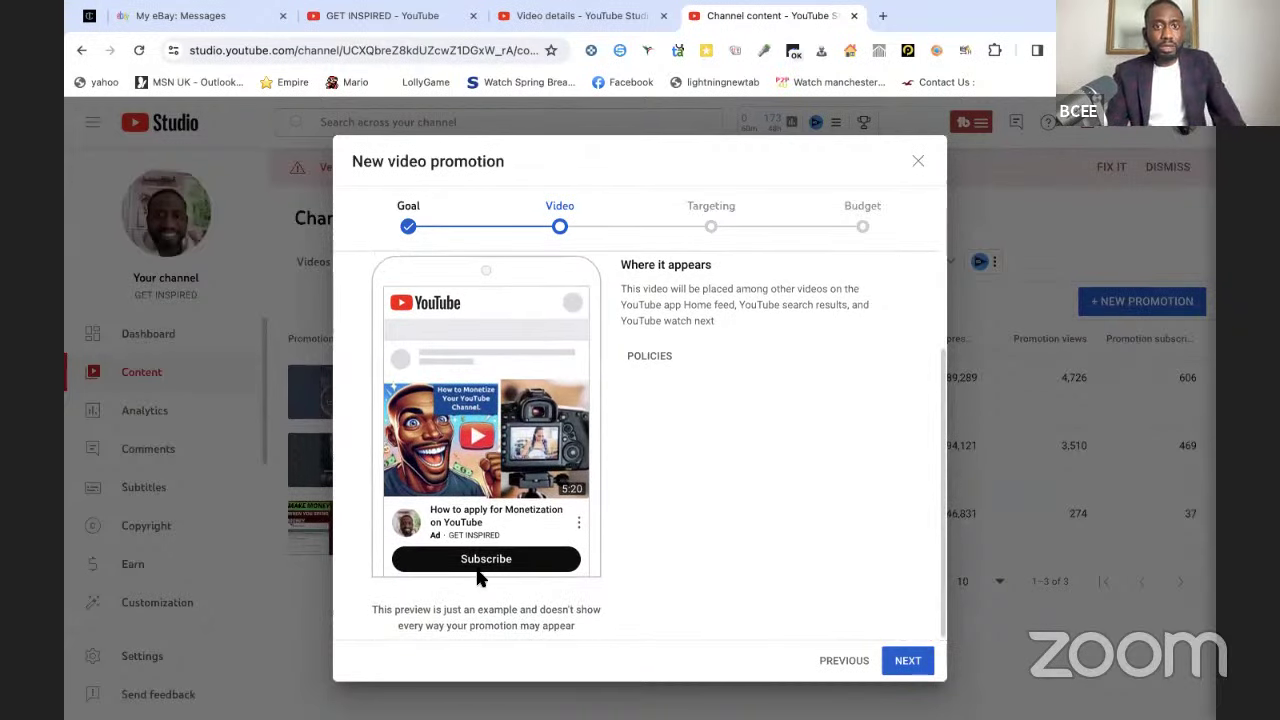
pyautogui.click(906, 663)
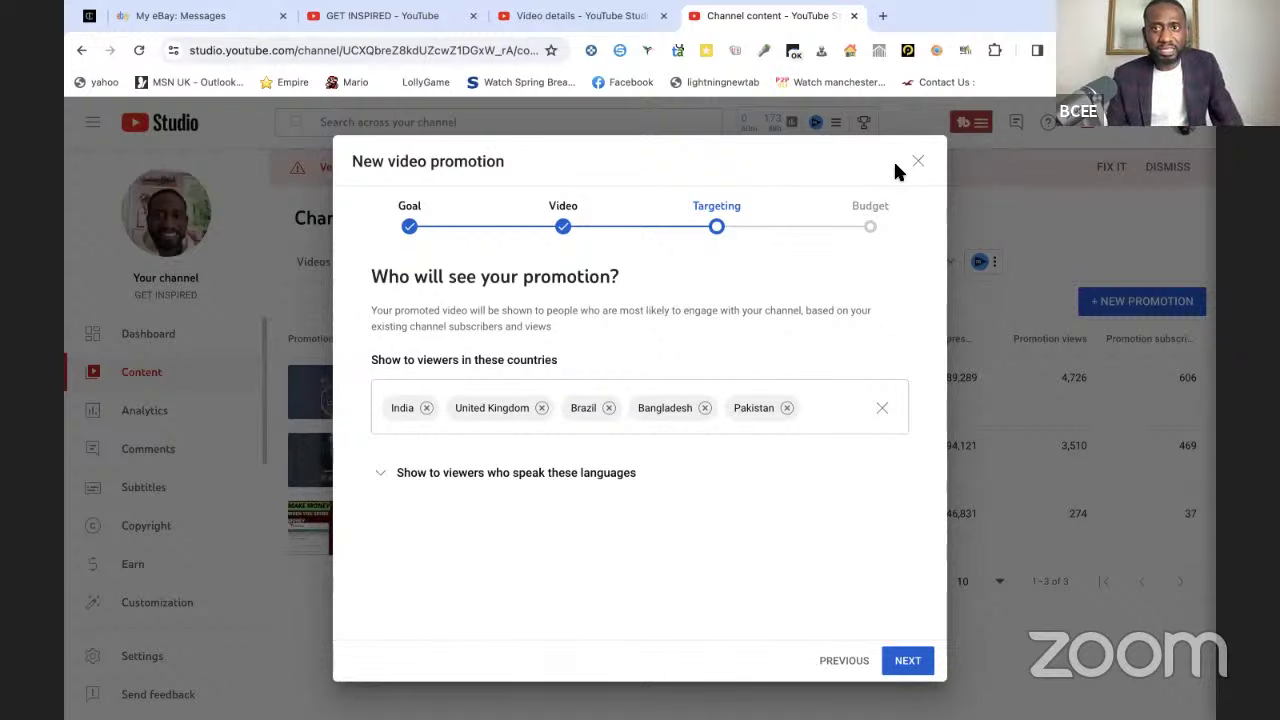
# Accept the suggested target countries, try a total promotion budget of £10.00, and close the promotion setup without submitting it.
pyautogui.click(908, 661)
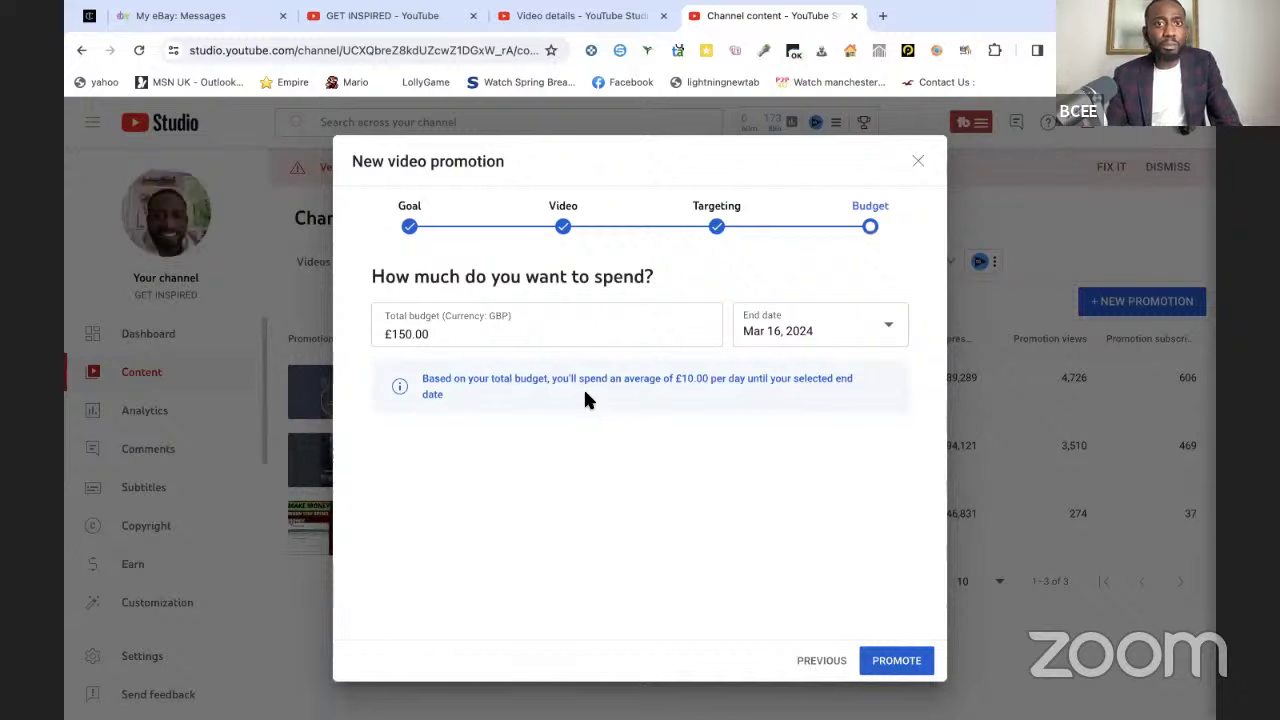
pyautogui.click(523, 339)
pyautogui.hotkey('ctrl', 'a')
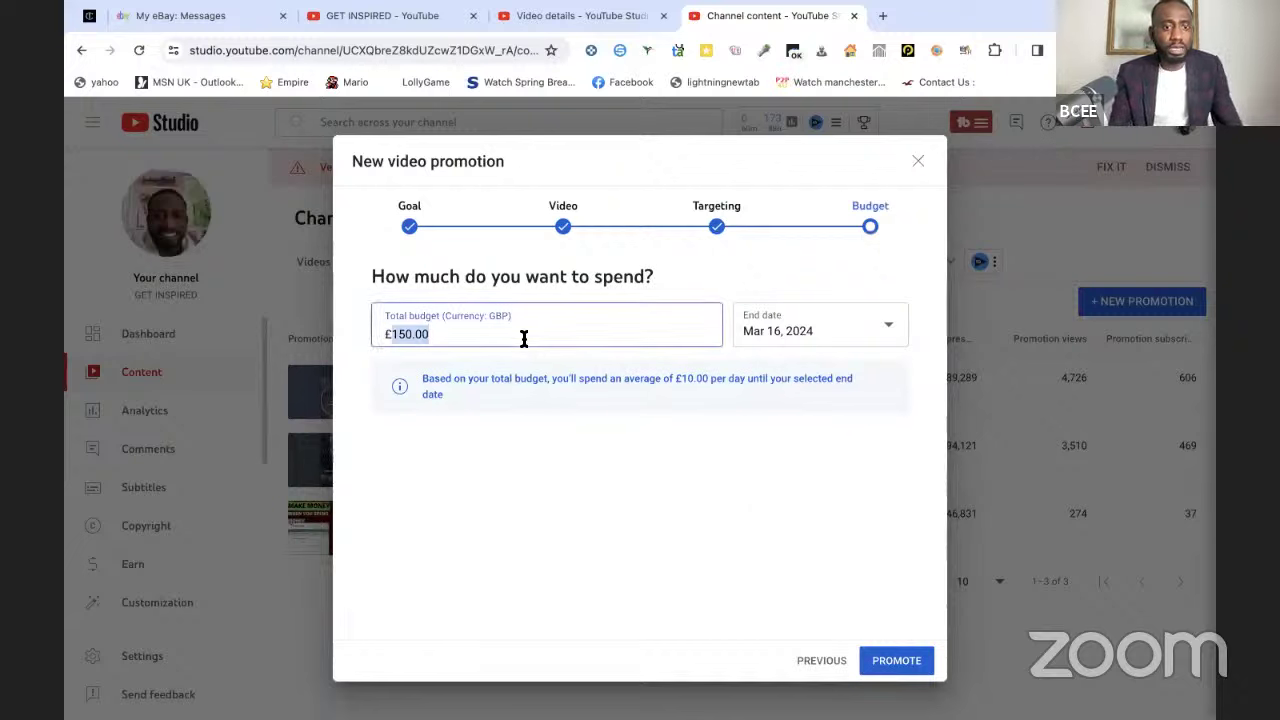
pyautogui.write('10')
pyautogui.click(691, 565)
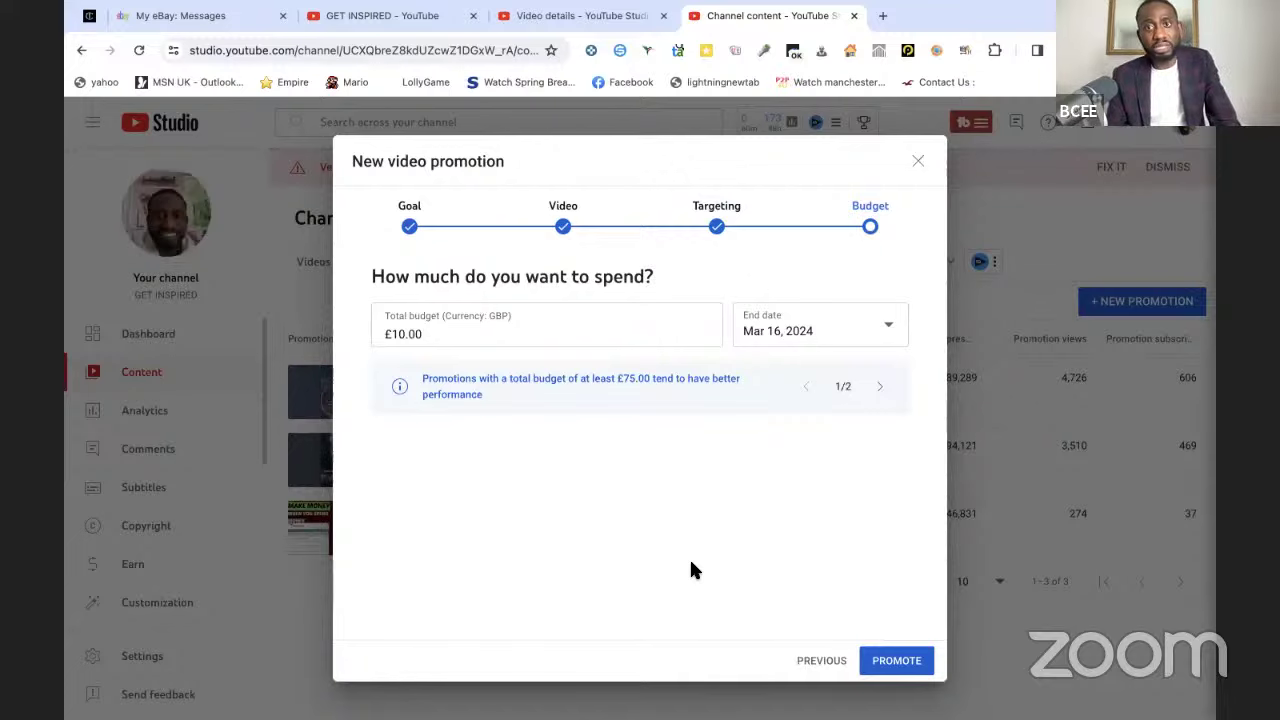
pyautogui.click(919, 163)
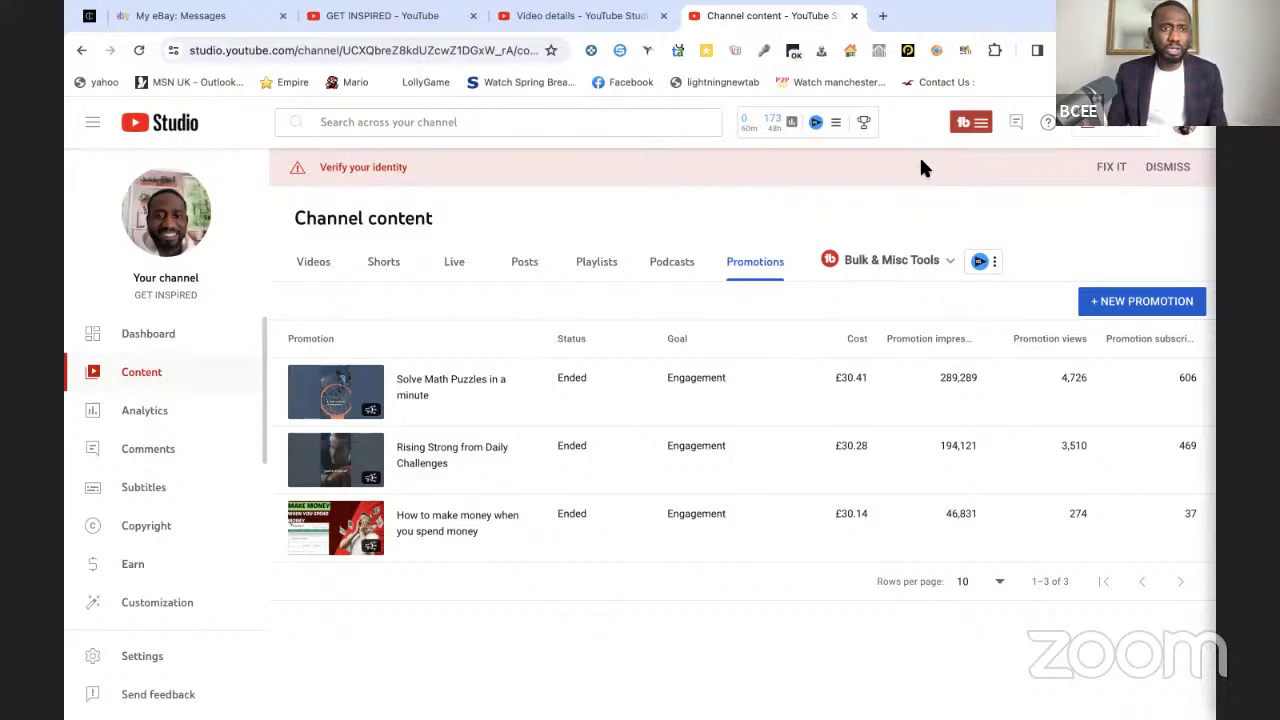
# Look through the channel's live streams, examining their type, visibility, monetization and dates.
pyautogui.click(148, 336)
pyautogui.click(142, 374)
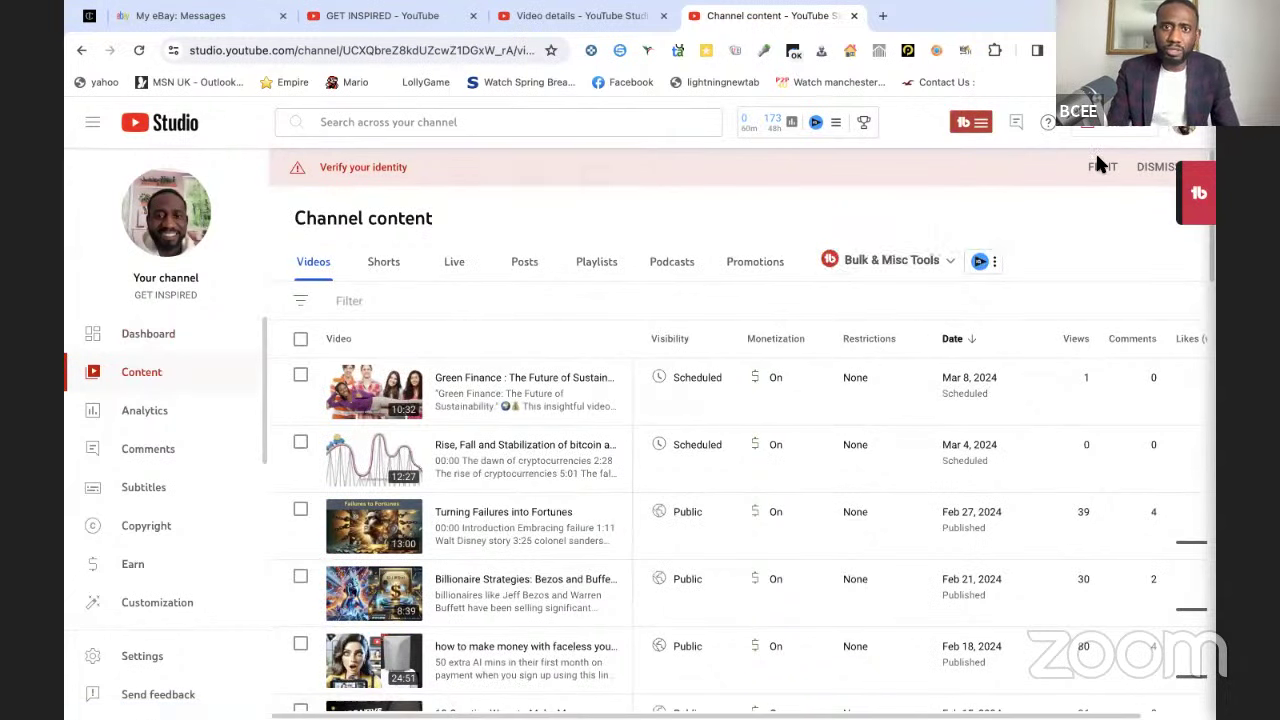
pyautogui.click(453, 263)
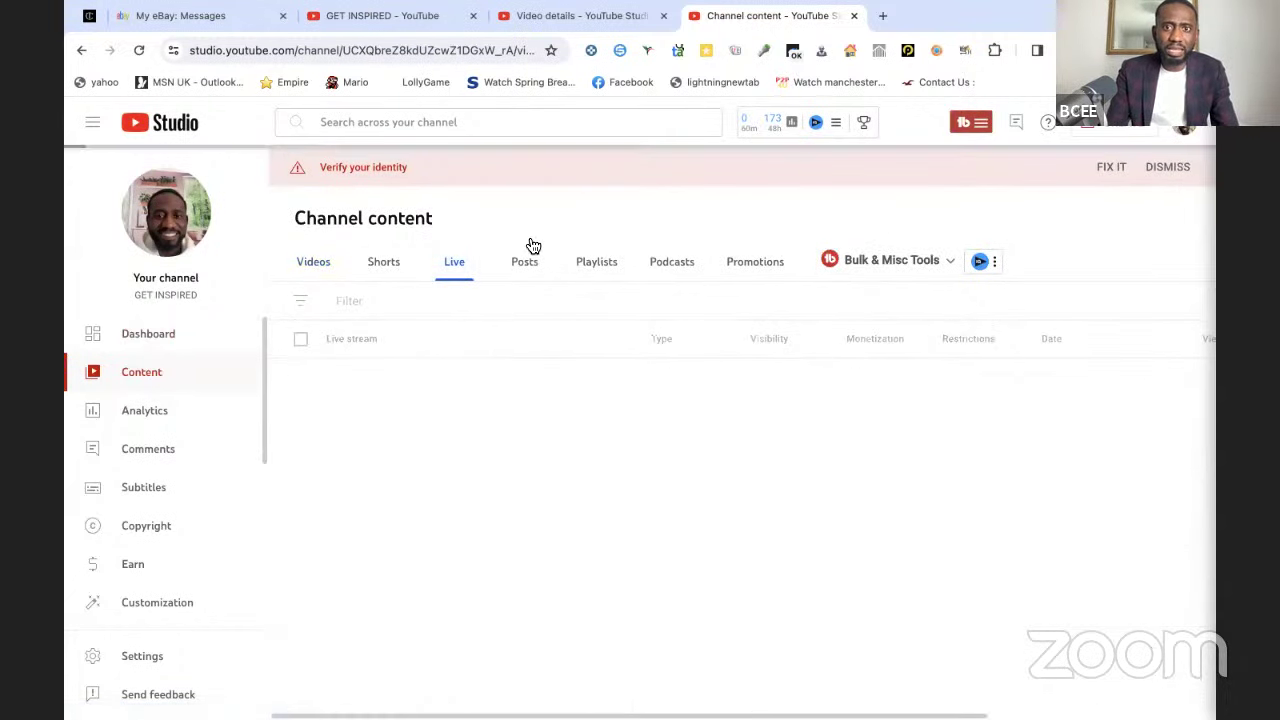
pyautogui.moveTo(1210, 242); pyautogui.dragTo(1210, 283)
pyautogui.scroll(-3, 1205, 292)
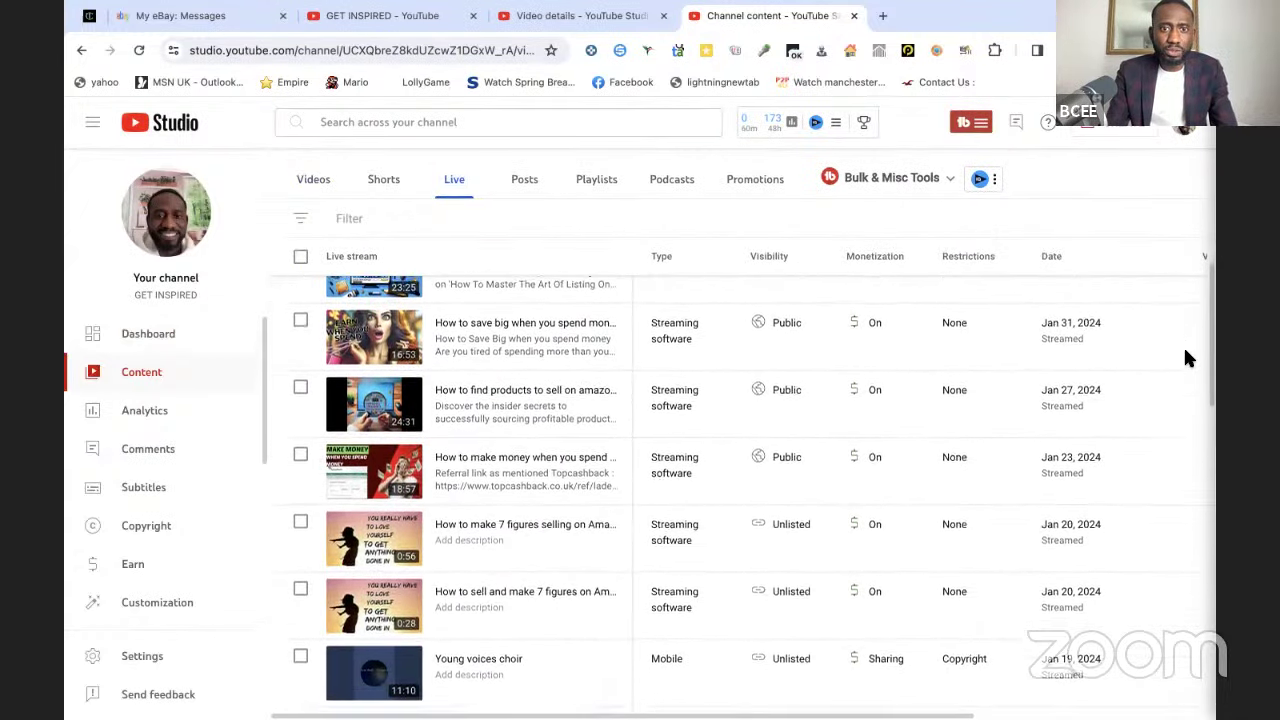
pyautogui.scroll(-1, 1188, 352)
pyautogui.scroll(3, 1185, 349)
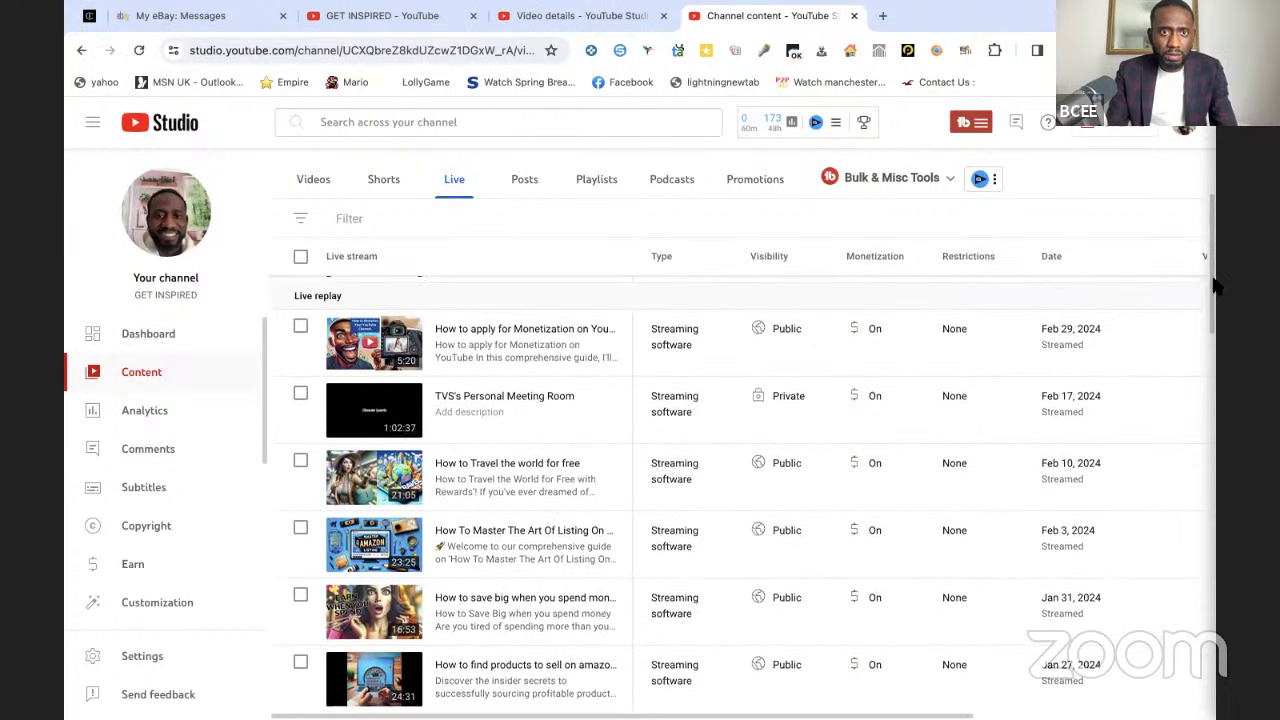
pyautogui.scroll(-3, 1203, 323)
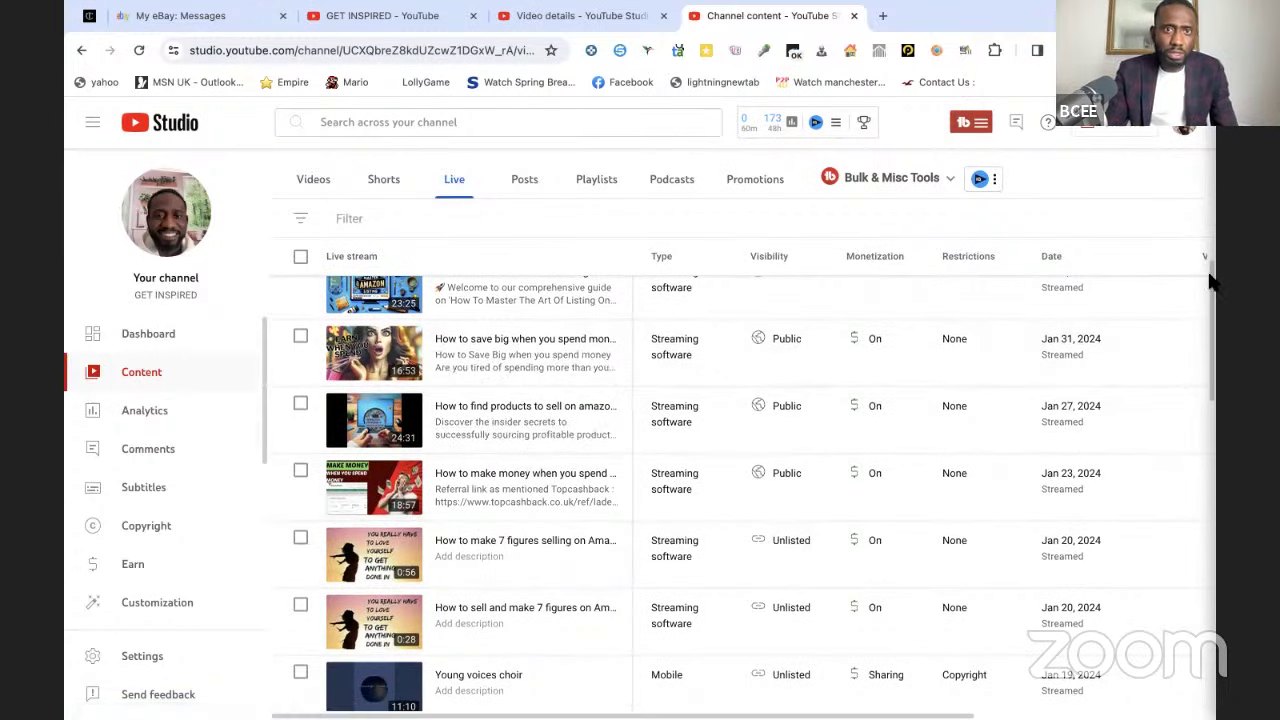
# Open the analytics of the video "HOW TO SELL ON AMAZON IN 2024 (Arbitrage tutorial)" from the channel's videos.
pyautogui.click(313, 182)
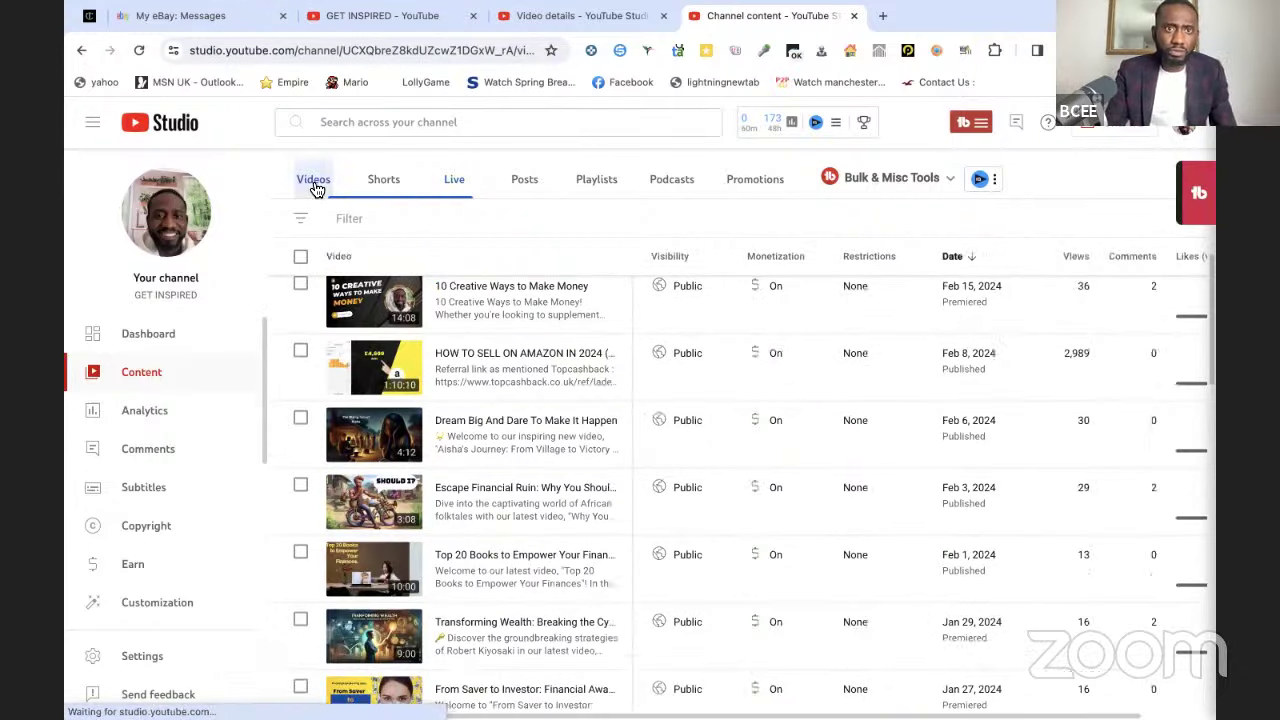
pyautogui.click(445, 390)
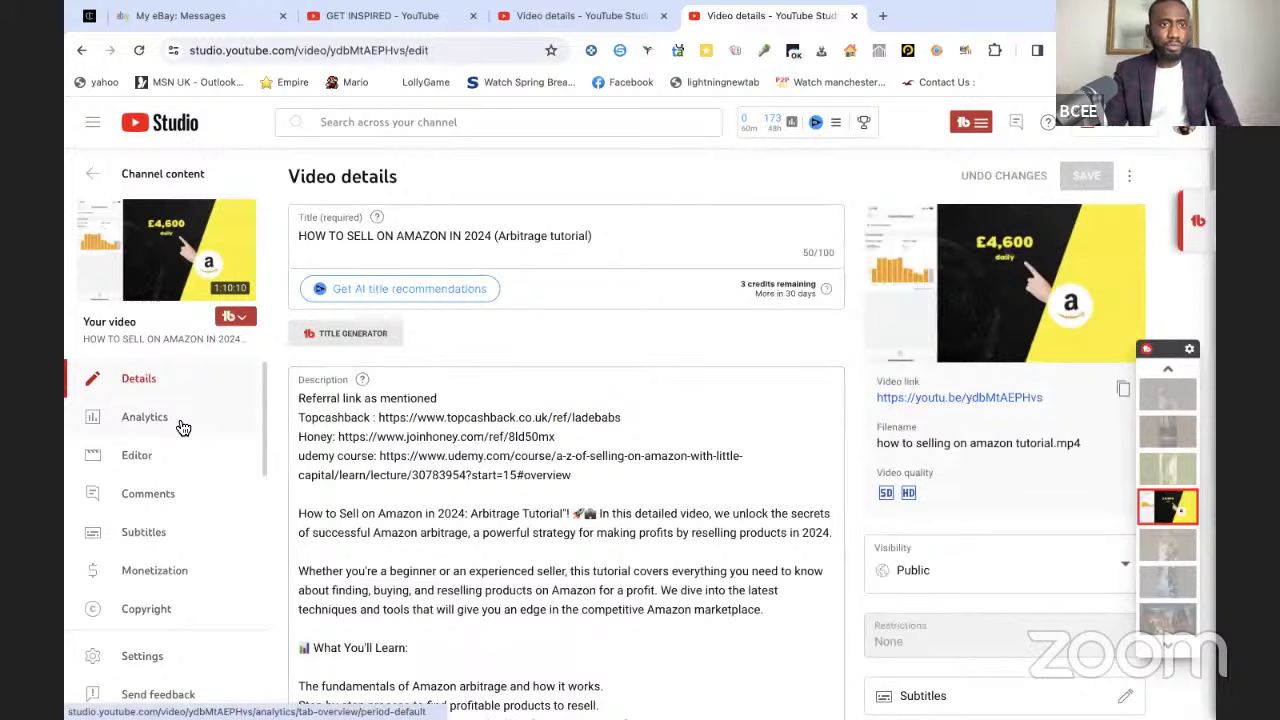
pyautogui.click(180, 424)
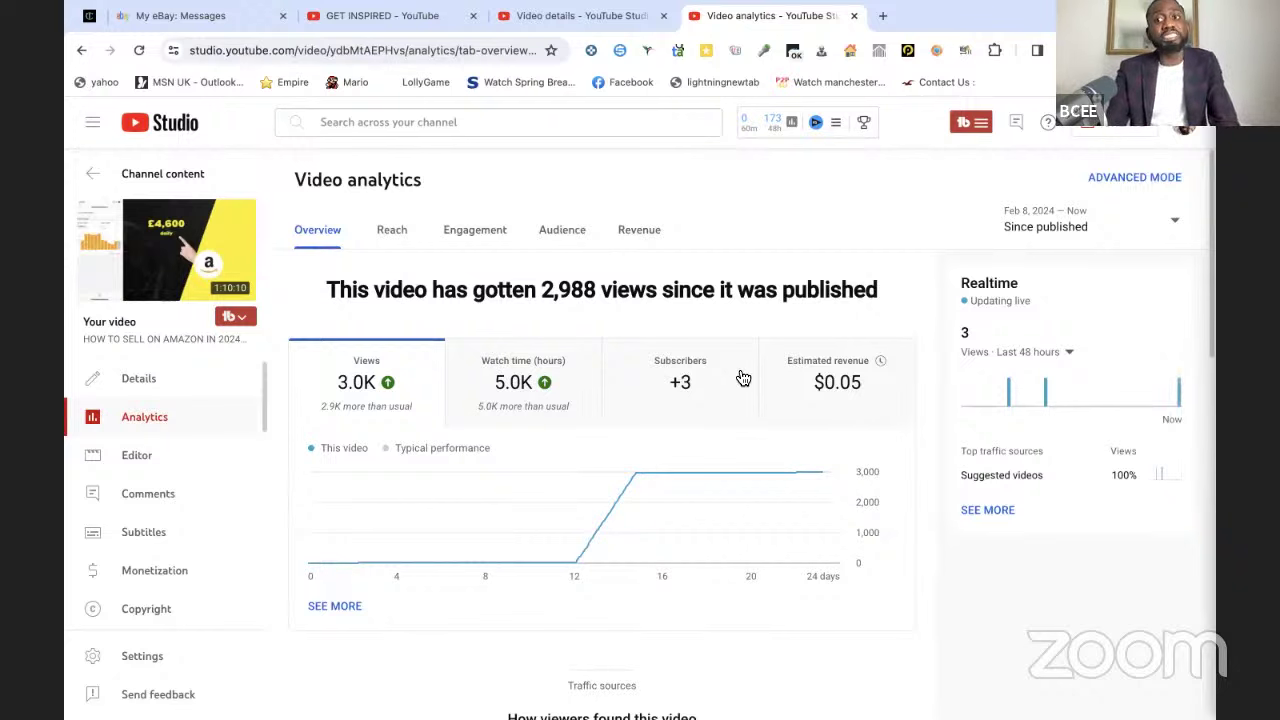
# Examine the video's reach, engagement, audience and overview analytics, and return to the channel content.
pyautogui.click(392, 230)
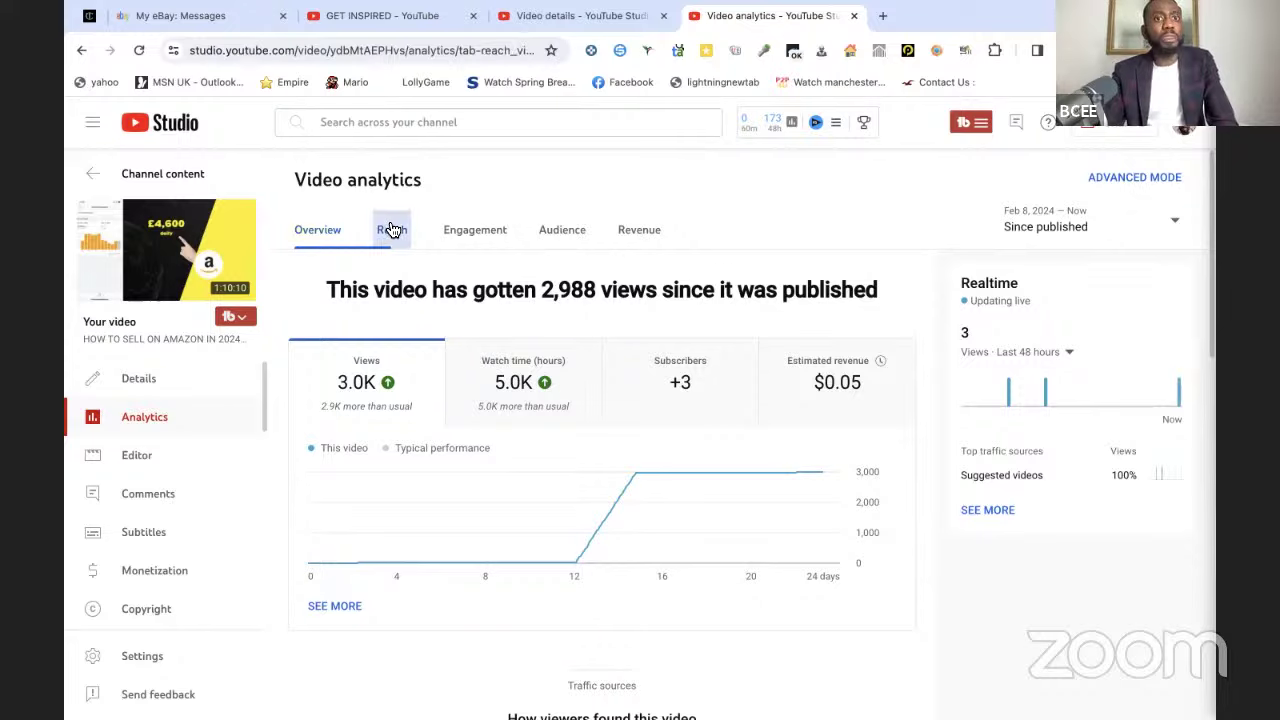
pyautogui.click(476, 237)
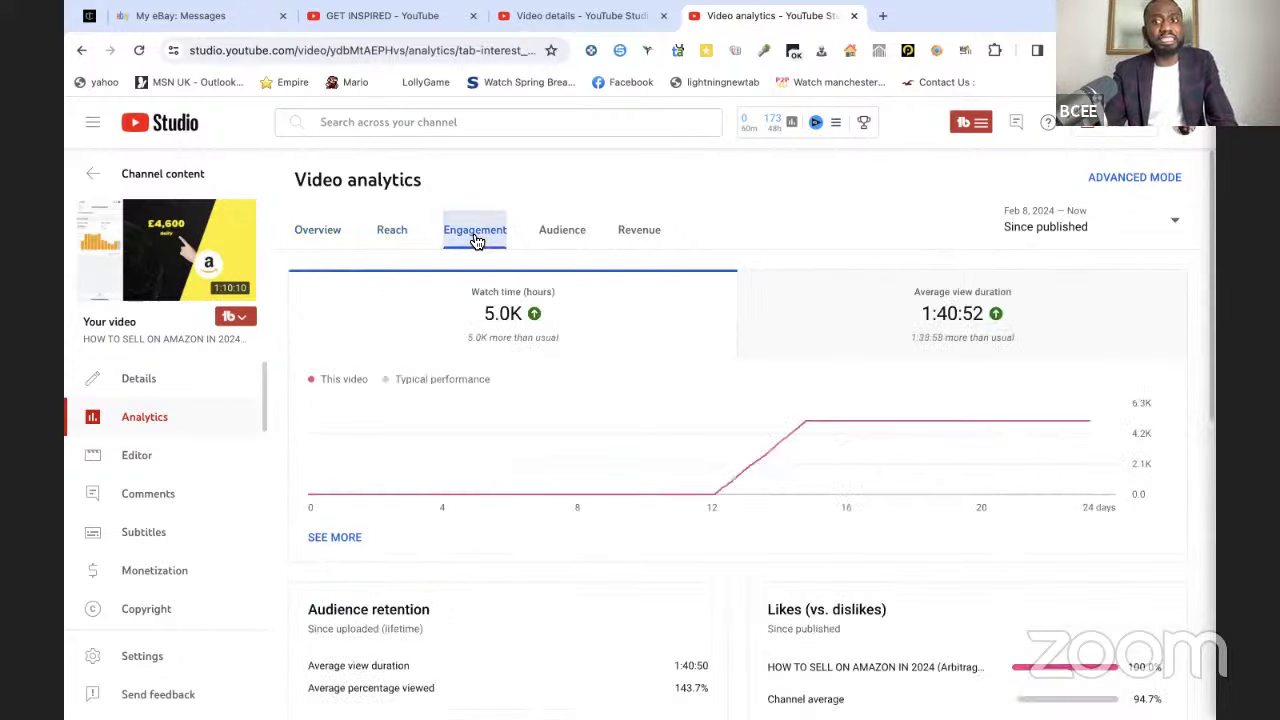
pyautogui.click(566, 233)
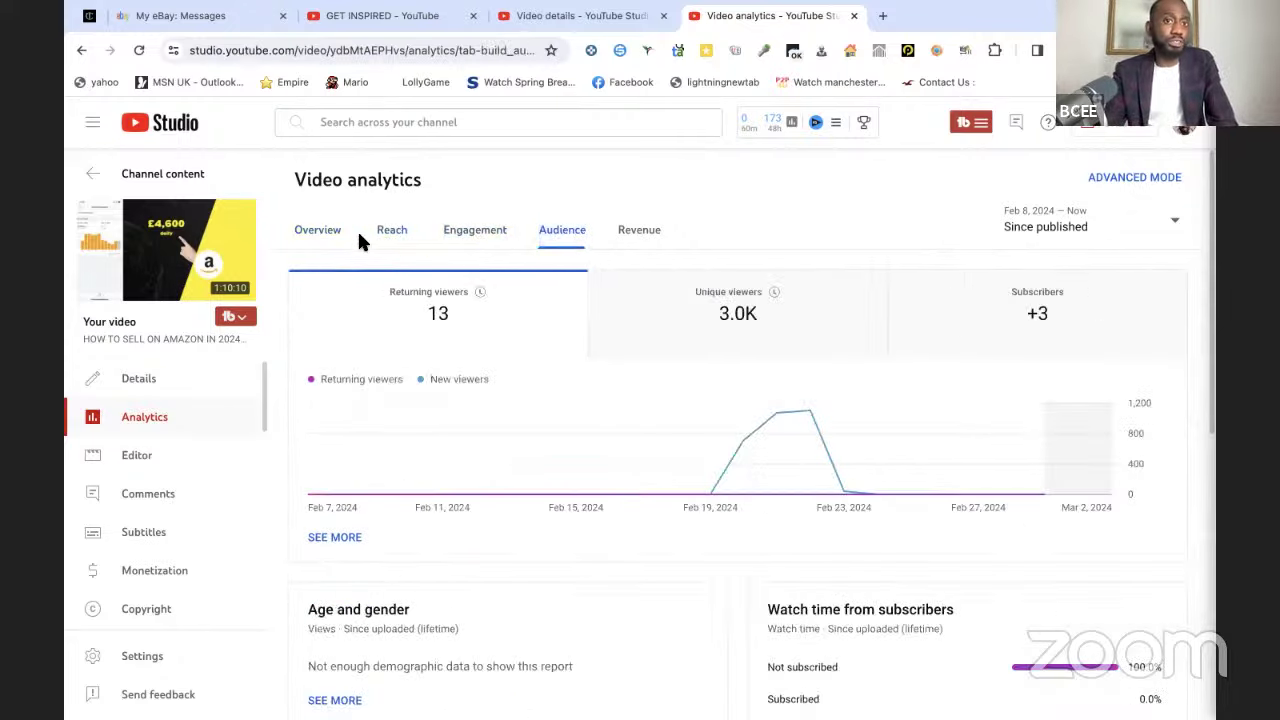
pyautogui.click(320, 231)
pyautogui.click(89, 174)
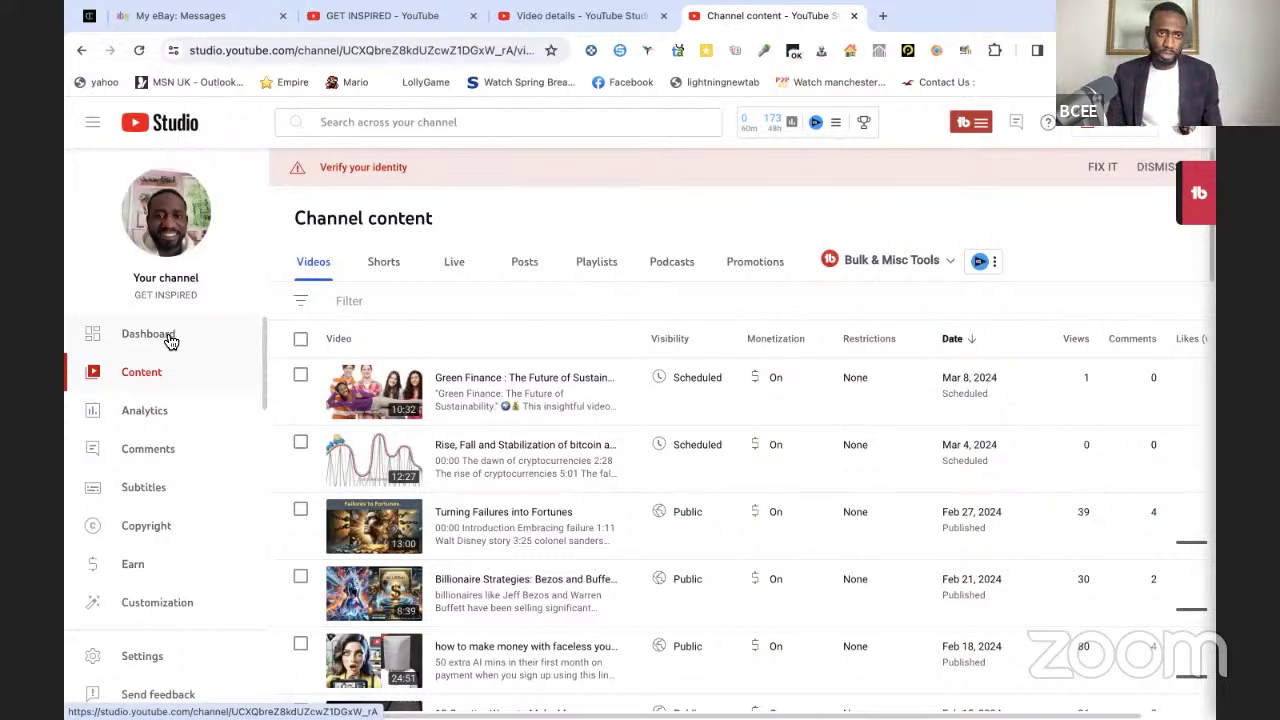
# Review the channel's Earn overview, including payment setup, partner program options and the important earning topics.
pyautogui.click(134, 576)
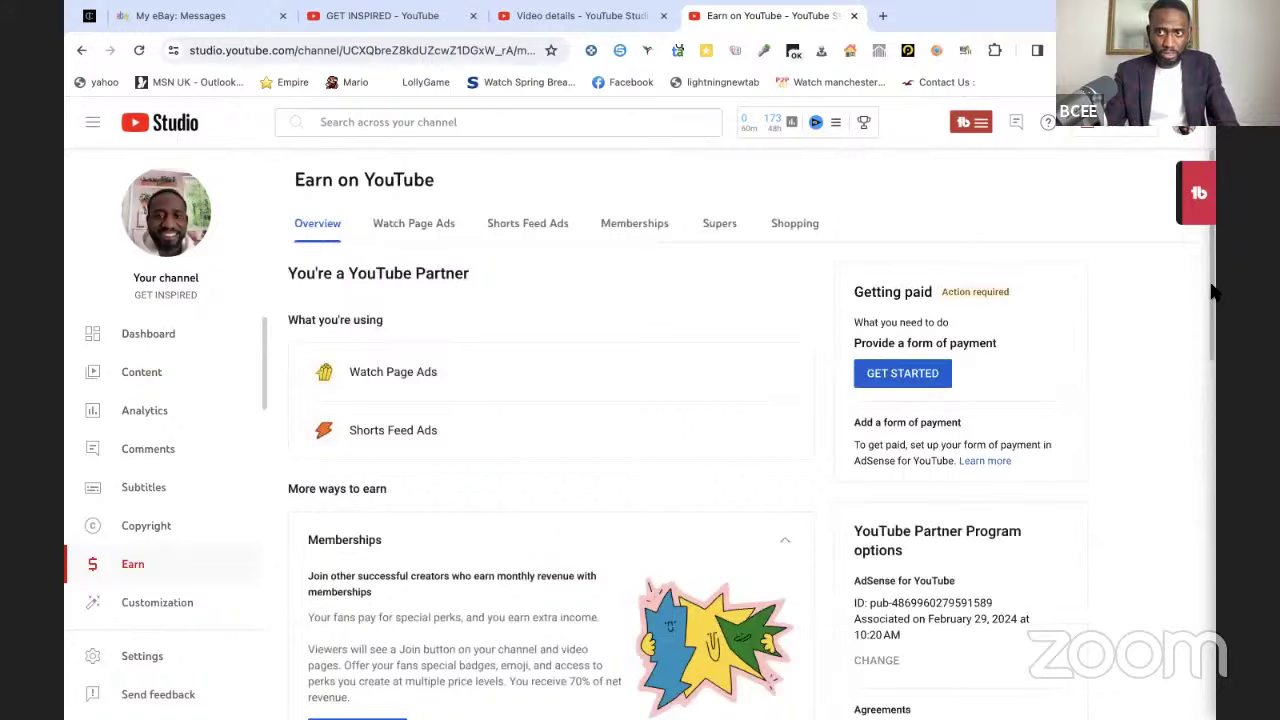
pyautogui.scroll(-2, 1170, 368)
pyautogui.scroll(-3, 1155, 367)
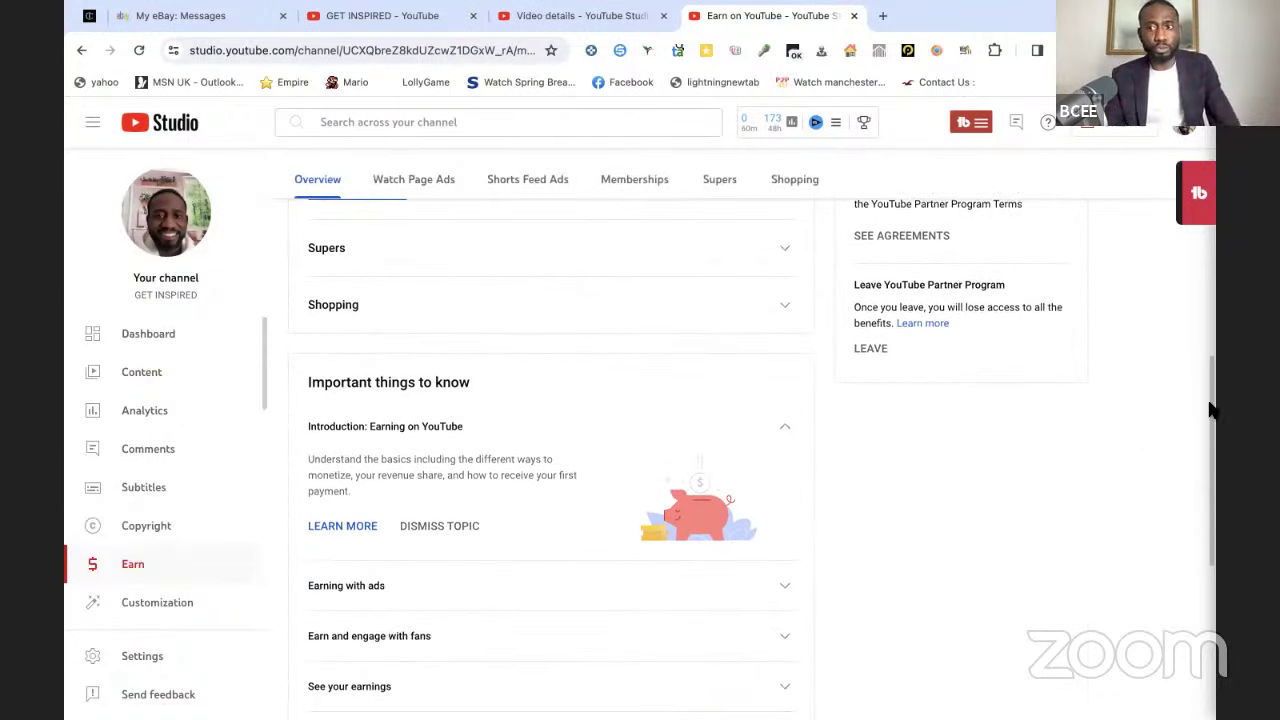
# Look through the Earn page's remaining topics, Creator Support & Tools and Resources, and return to the start of the overview.
pyautogui.moveTo(1211, 434); pyautogui.dragTo(1215, 582)
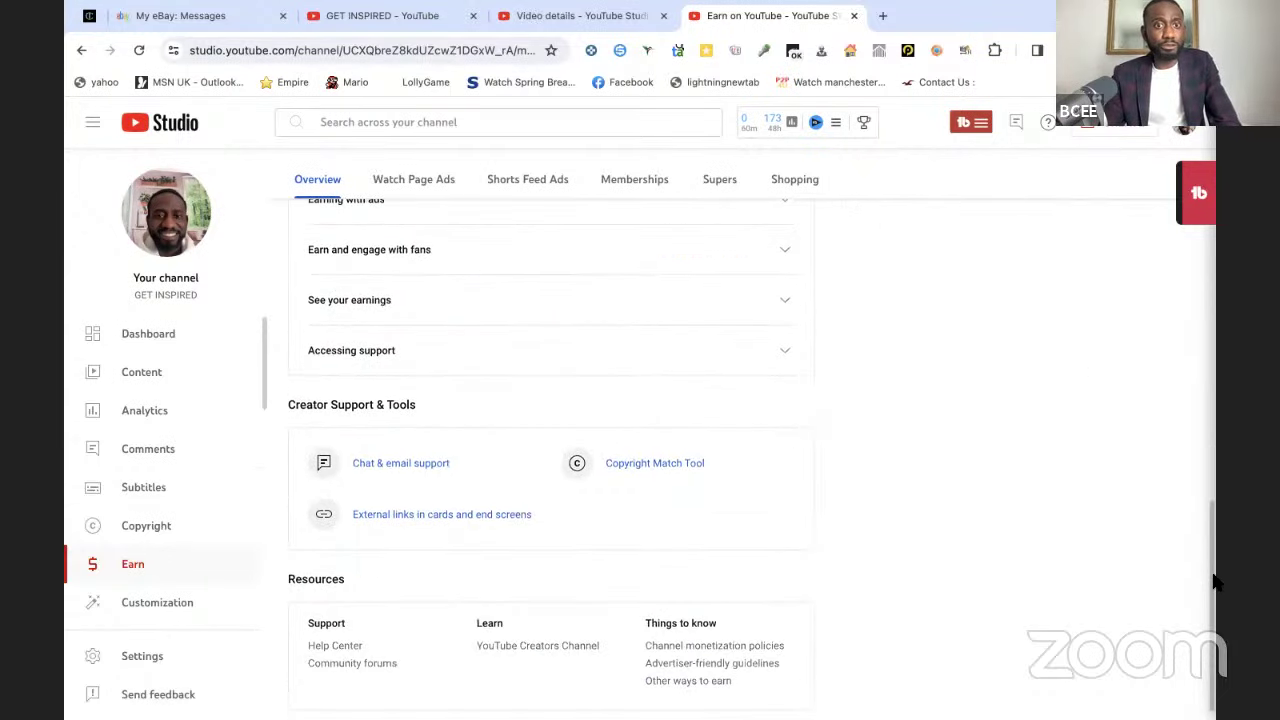
pyautogui.moveTo(1215, 520); pyautogui.dragTo(1215, 197)
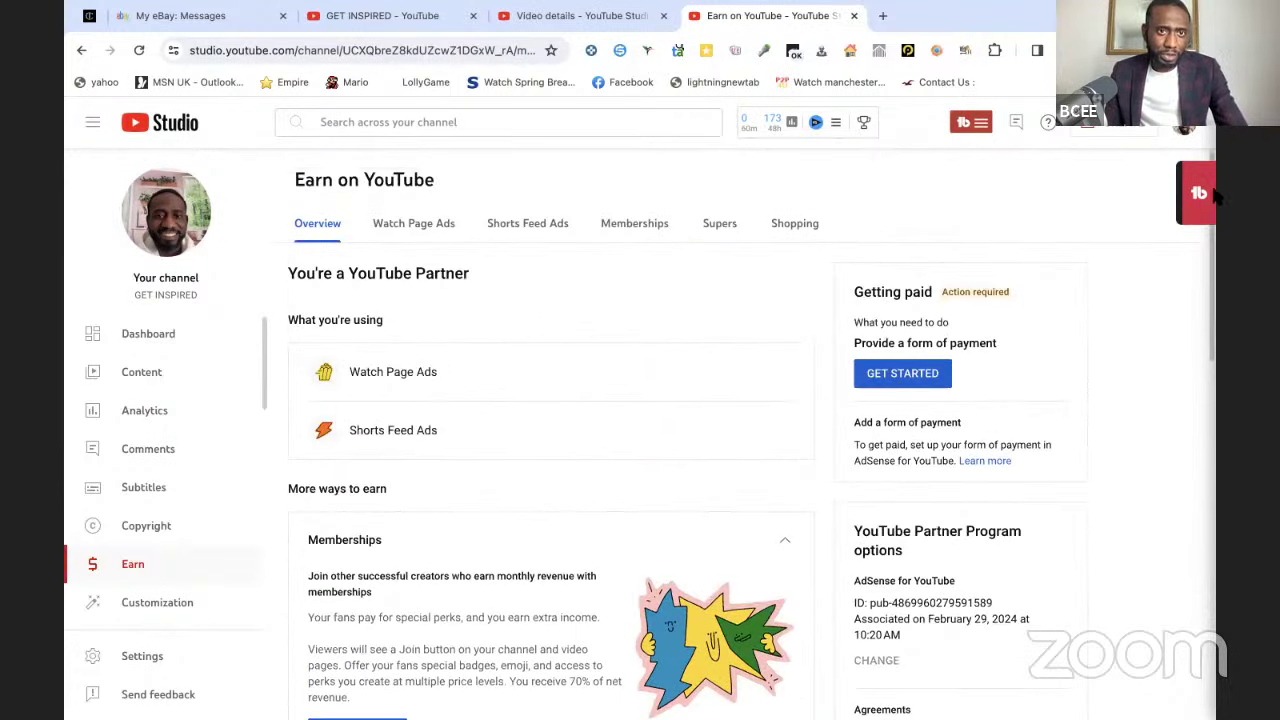
# Open the channel analytics and examine the overview's top content, the estimated revenue, monthly earnings and content performance.
pyautogui.click(180, 413)
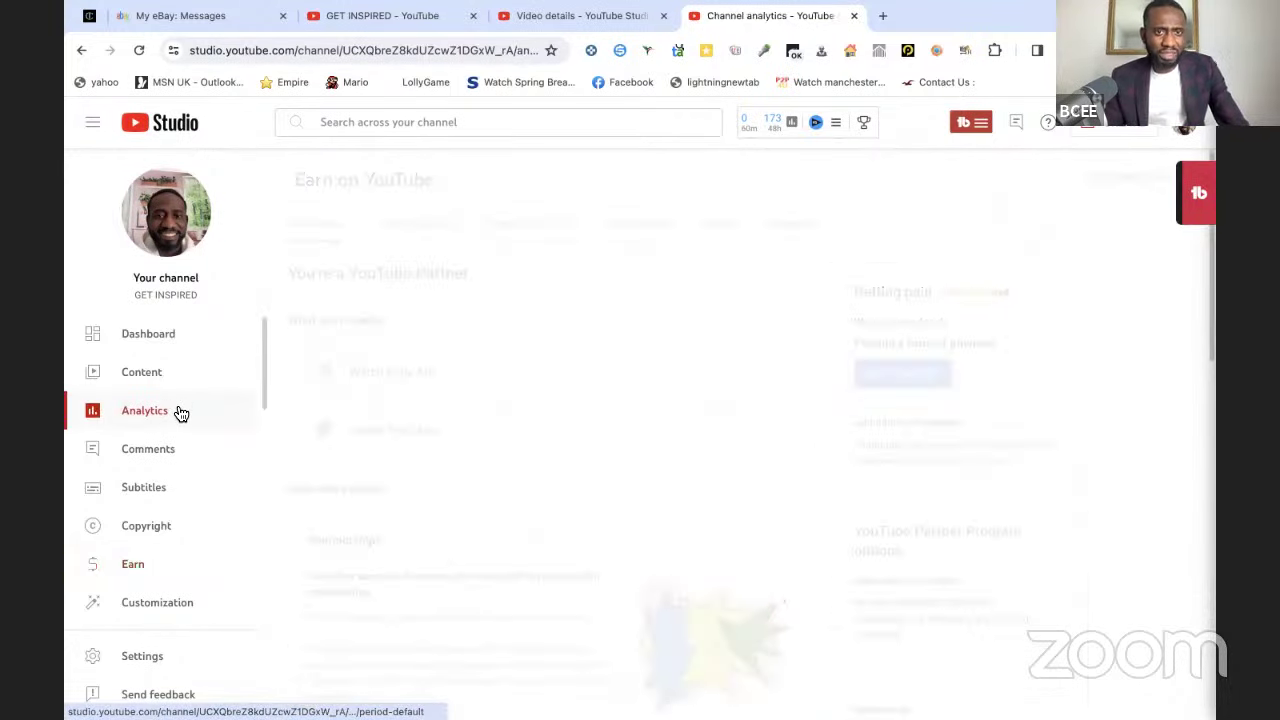
pyautogui.moveTo(1212, 316); pyautogui.dragTo(1200, 530)
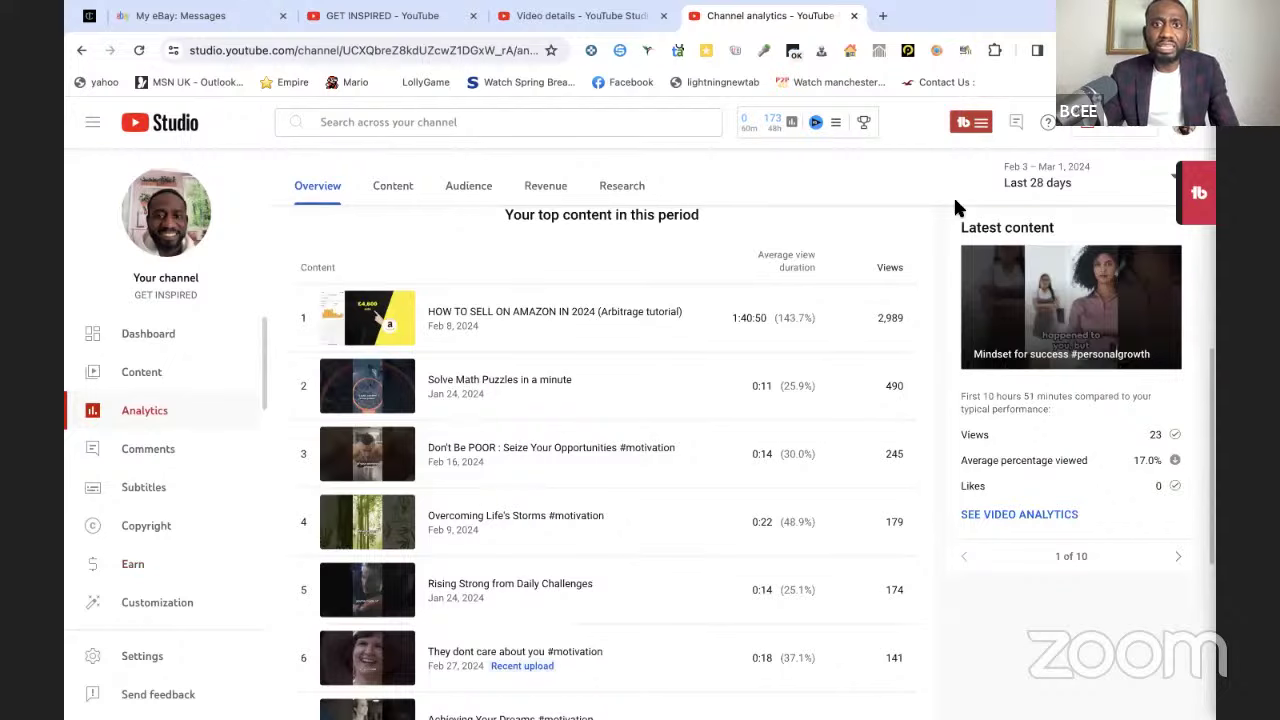
pyautogui.click(537, 188)
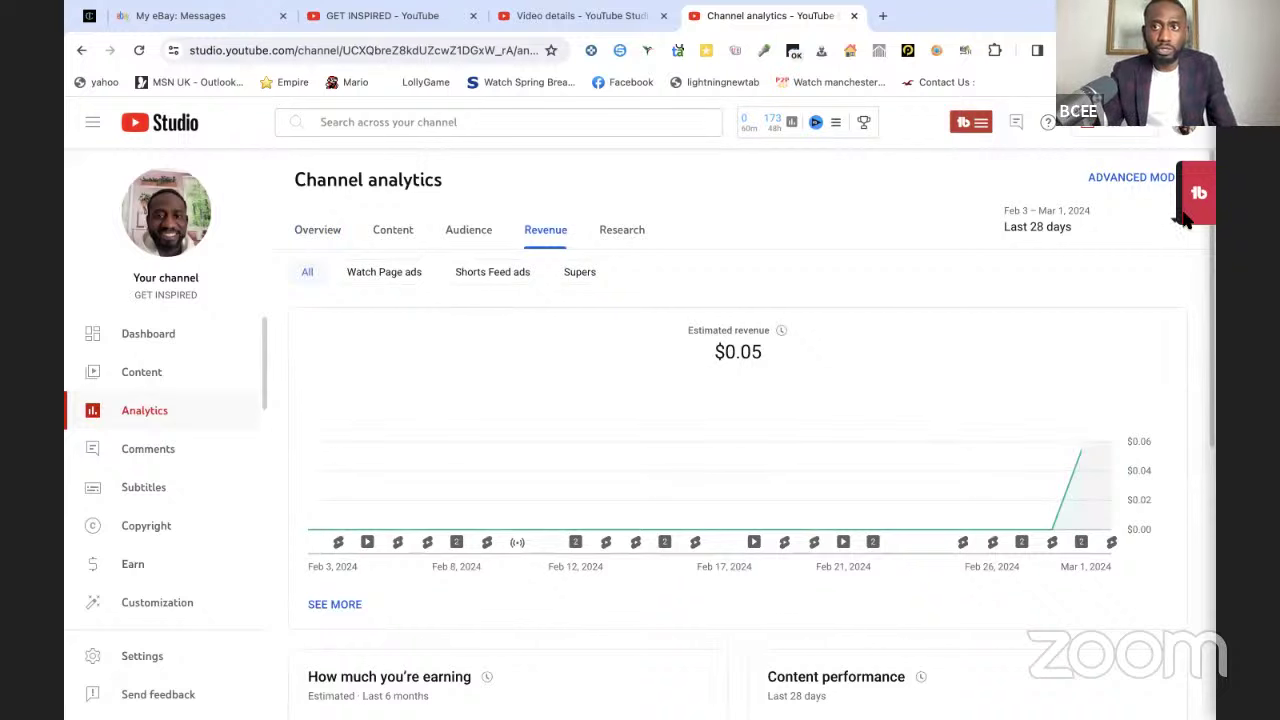
pyautogui.scroll(-3, 1208, 450)
pyautogui.scroll(-2, 1205, 540)
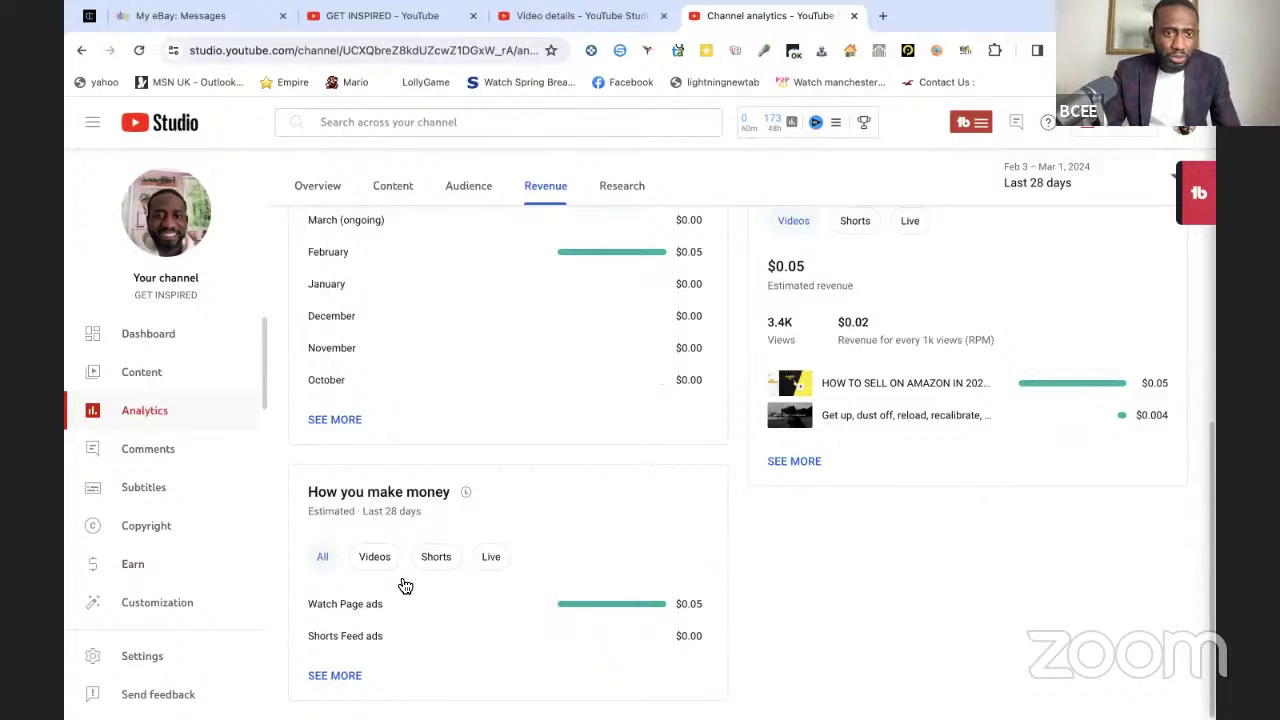
# Filter "How you make money" to Videos, examine its detailed revenue source report, and return to the channel's revenue analytics.
pyautogui.click(379, 553)
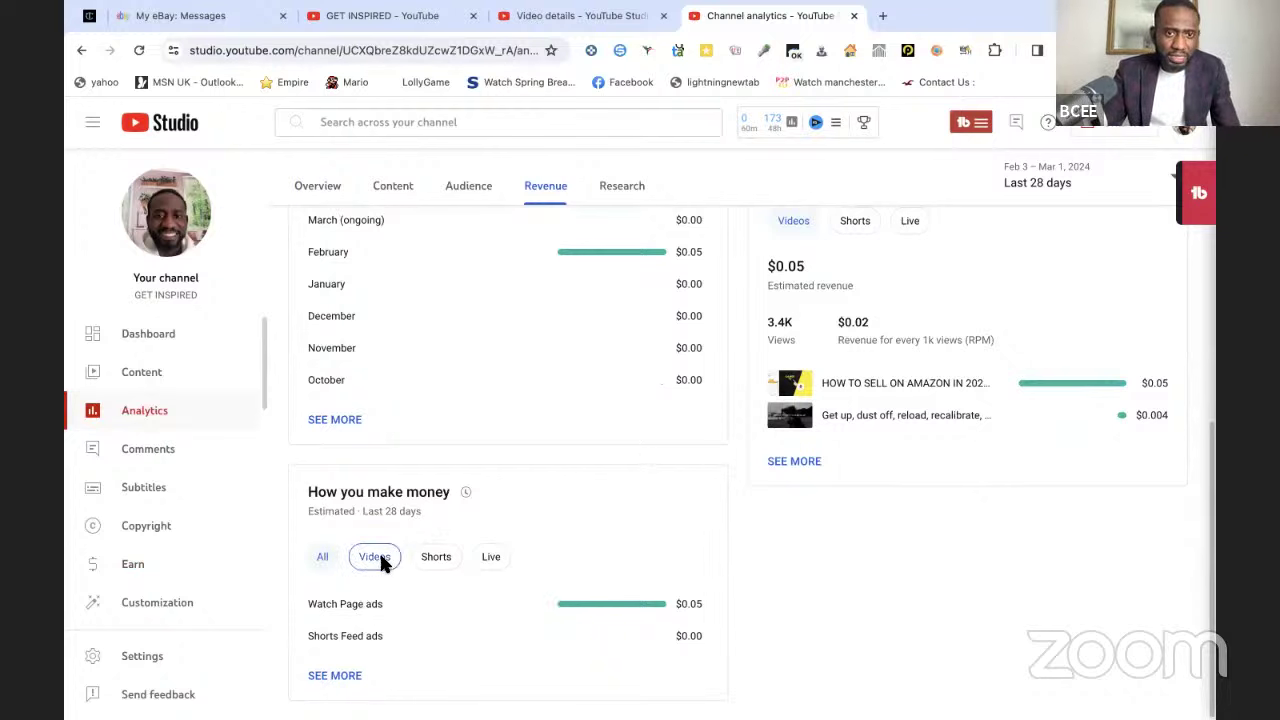
pyautogui.click(344, 679)
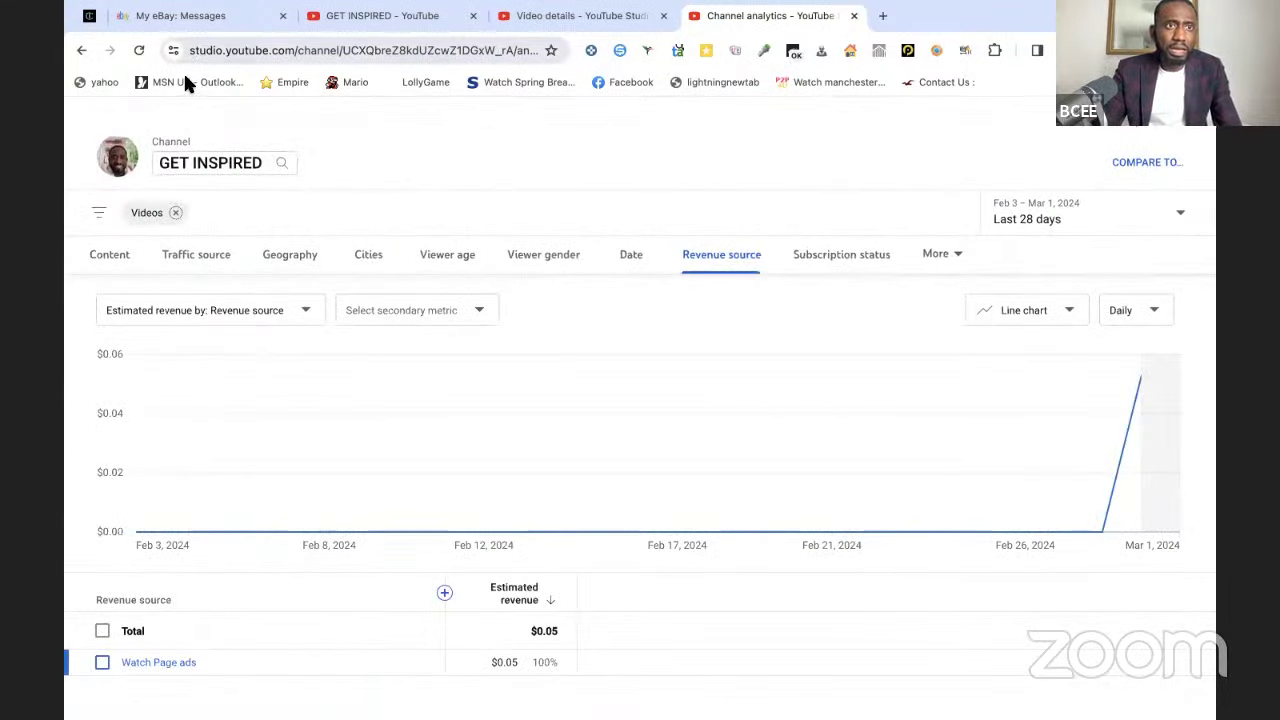
pyautogui.click(84, 57)
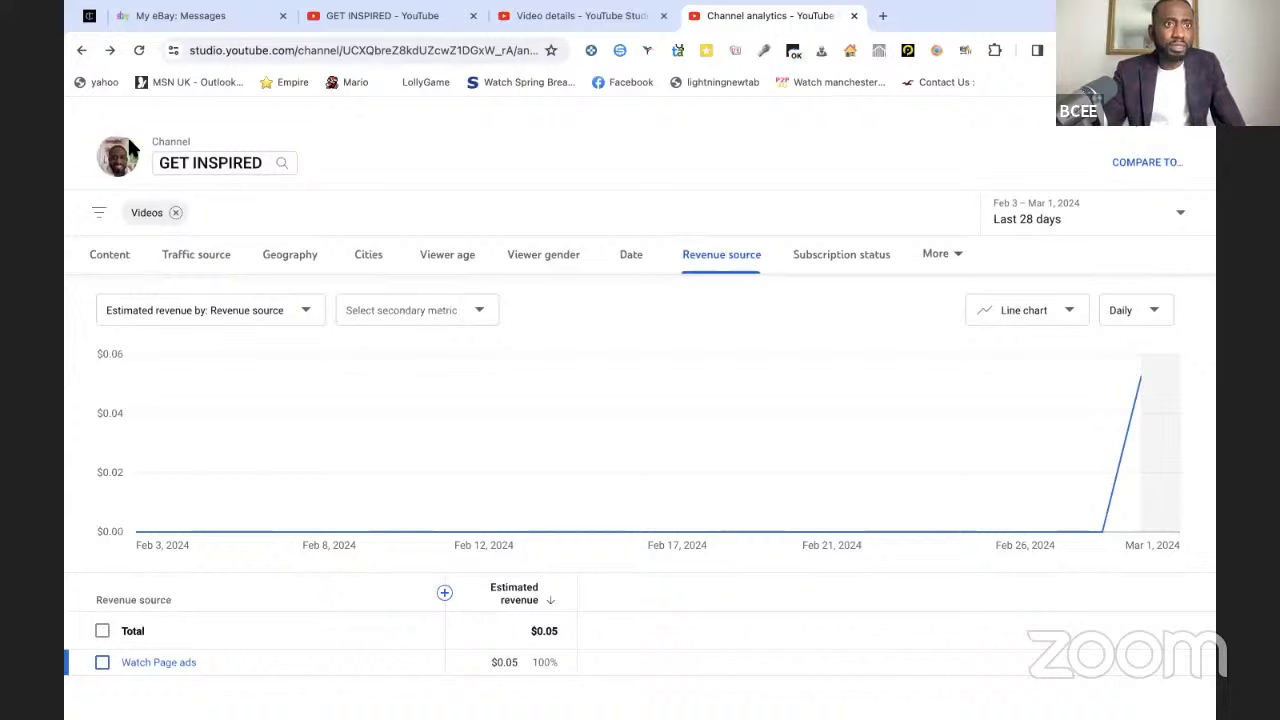
pyautogui.click(81, 54)
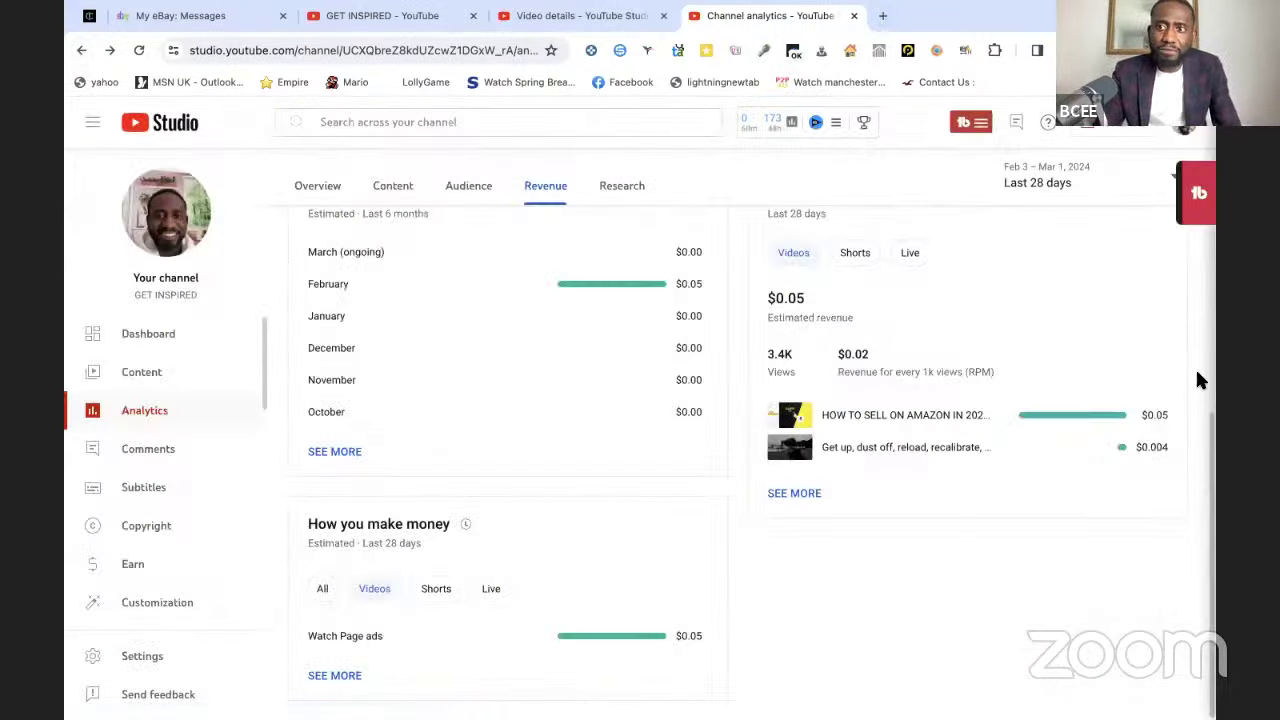
# Show the Watch Page ads revenue and examine the earnings by ad type and how much advertisers pay.
pyautogui.moveTo(1210, 452); pyautogui.dragTo(1215, 200)
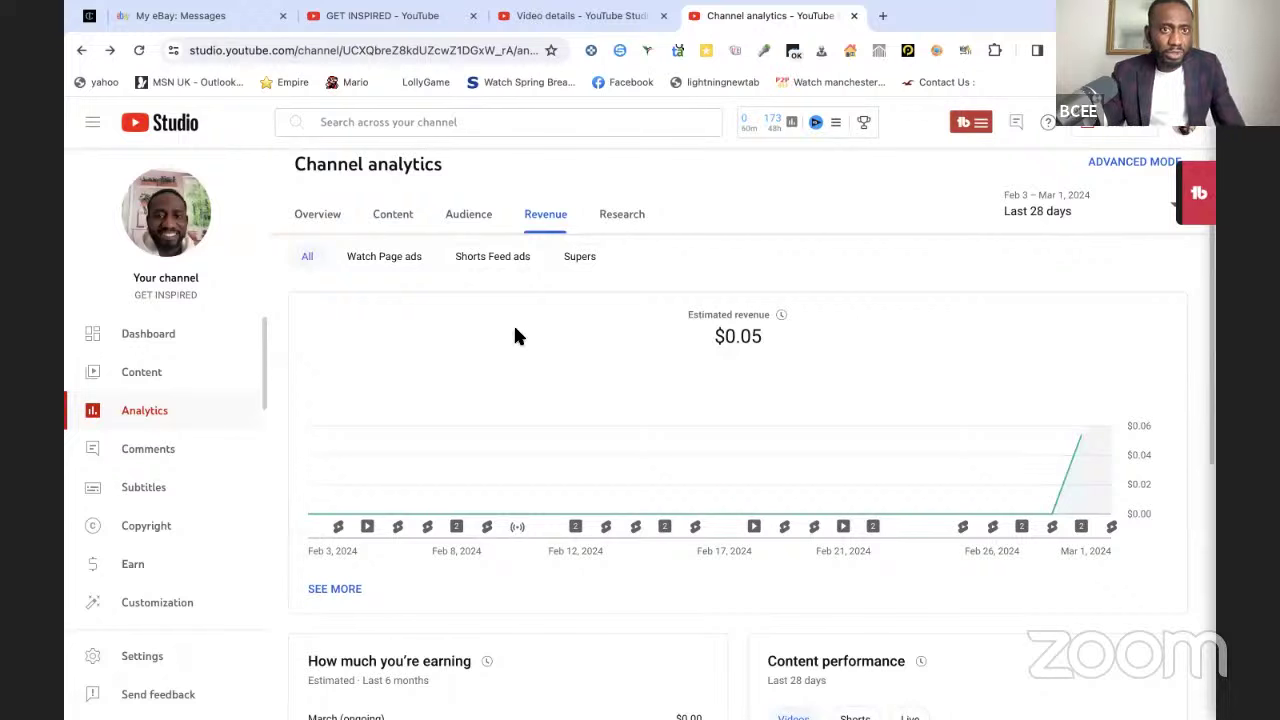
pyautogui.click(400, 270)
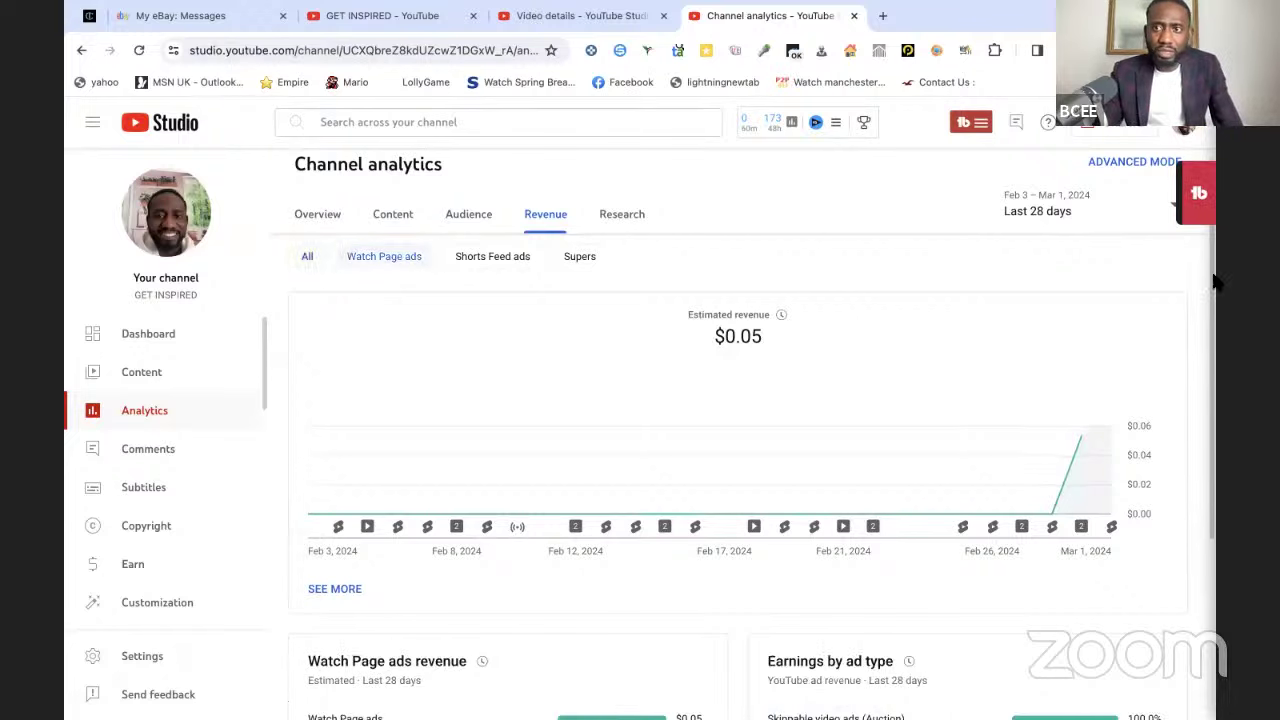
pyautogui.moveTo(1213, 296); pyautogui.dragTo(1200, 615)
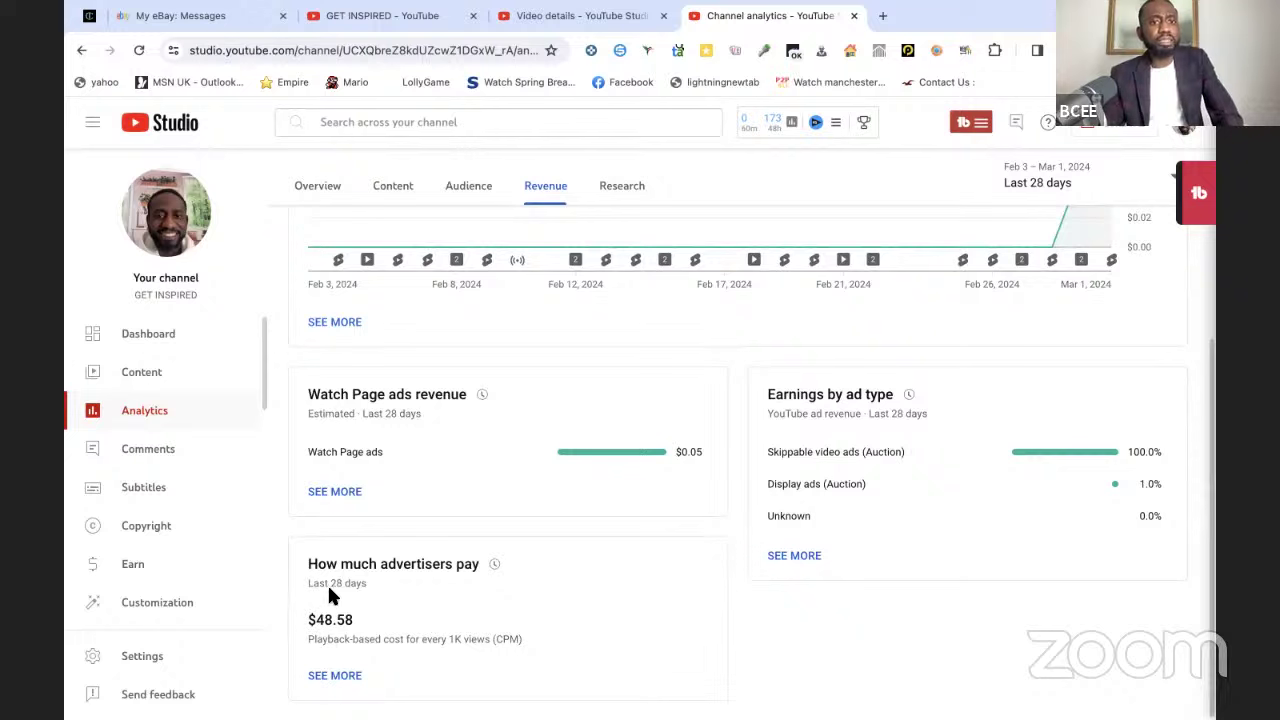
pyautogui.moveTo(391, 563)
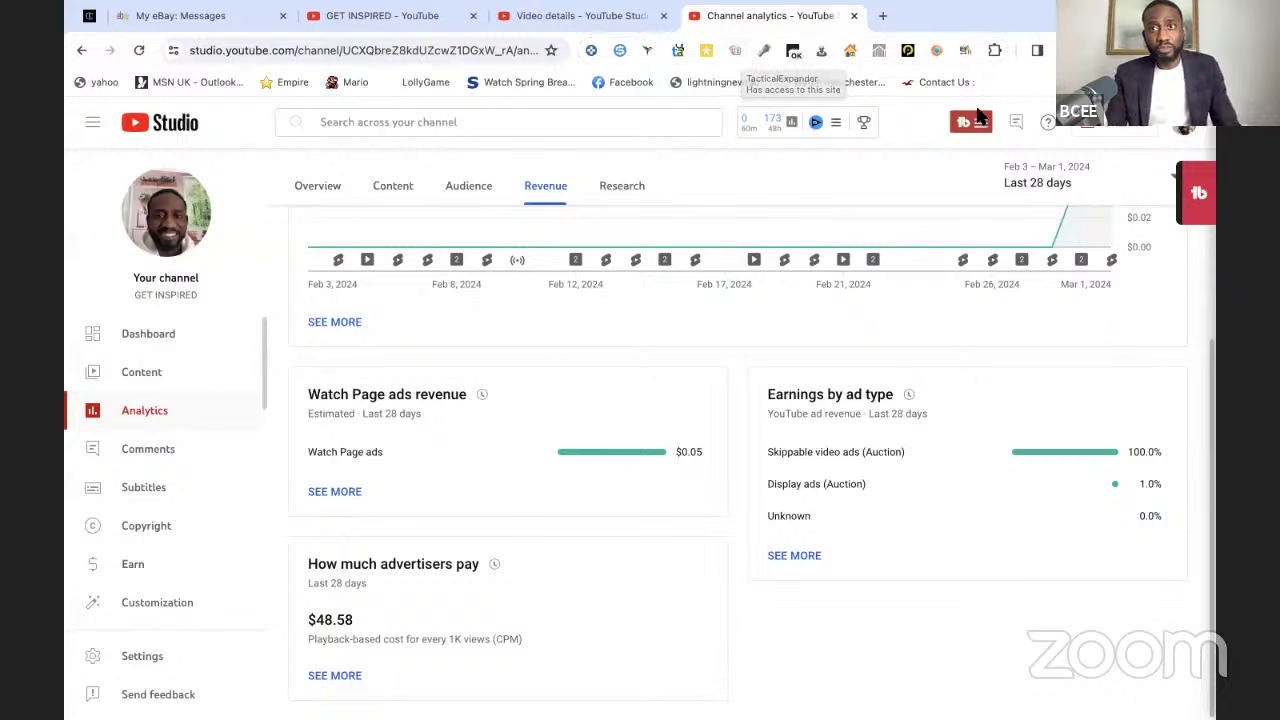
# Look at the vidIQ tool options and its summary of the channel's views, minutes watched and subscribers.
pyautogui.click(816, 125)
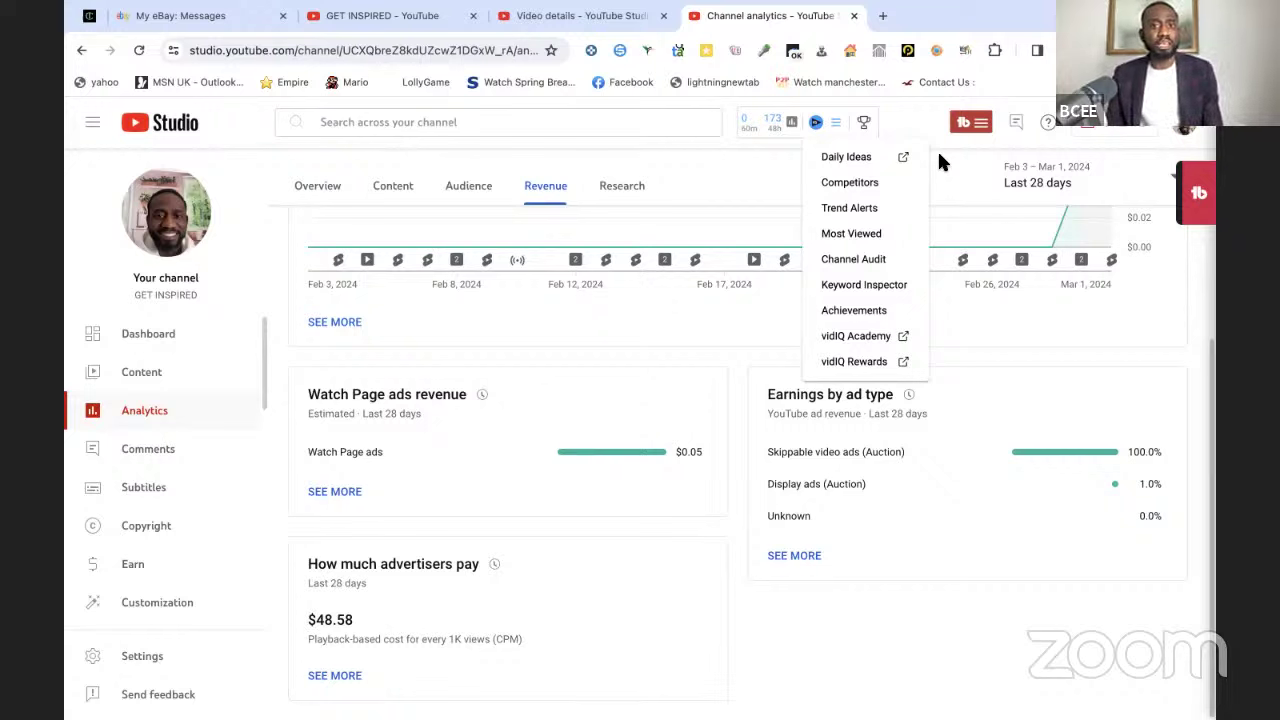
pyautogui.moveTo(777, 128)
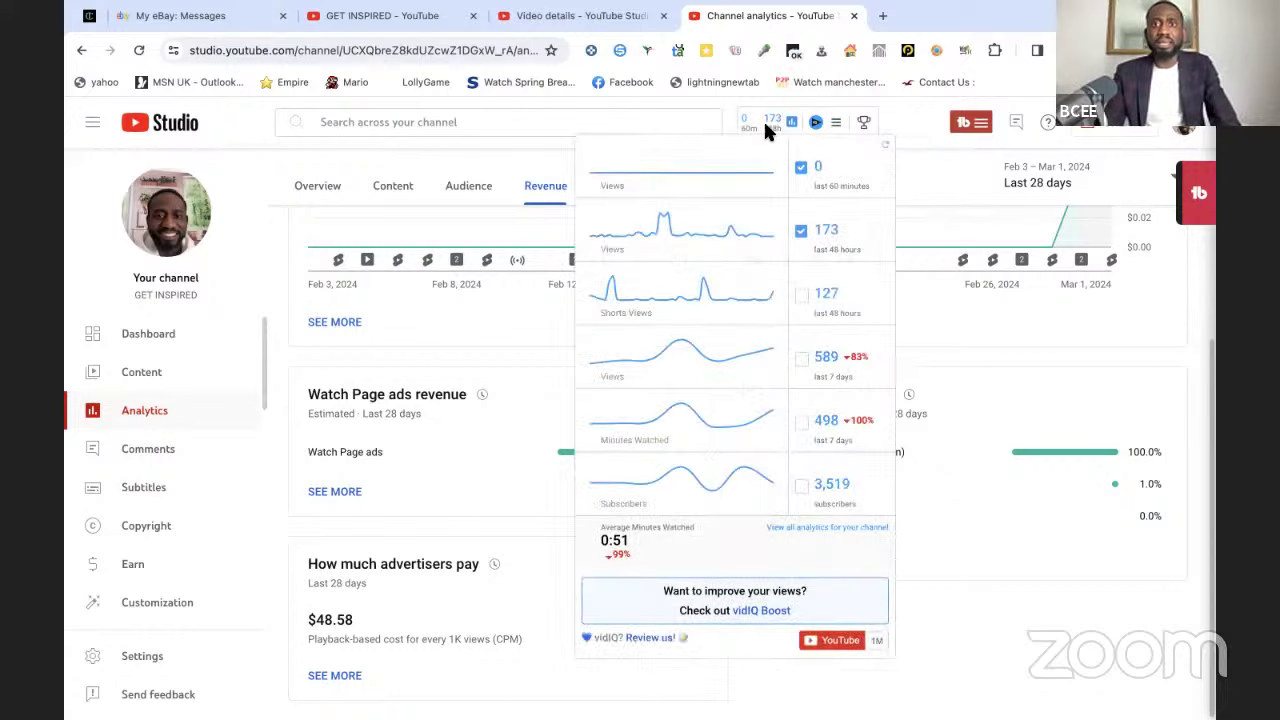